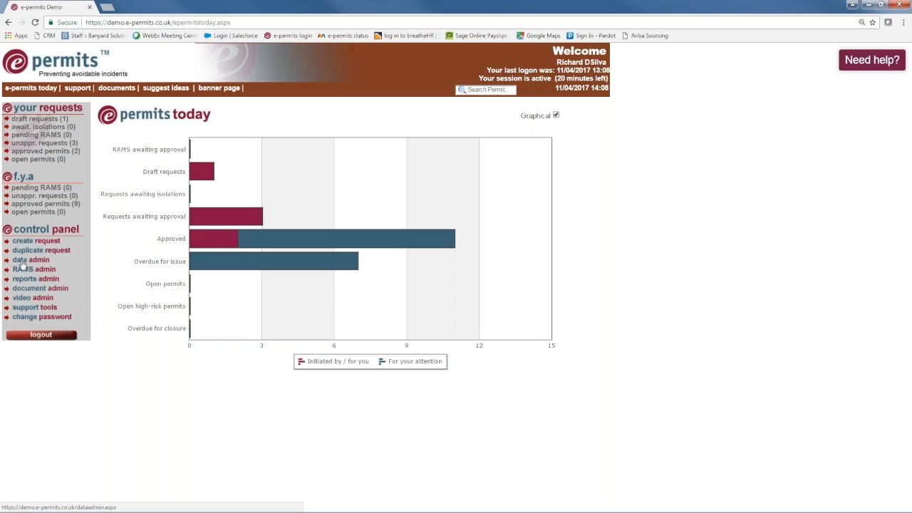
Leave the permits today overview for the data admin page via the control panel.
click(23, 260)
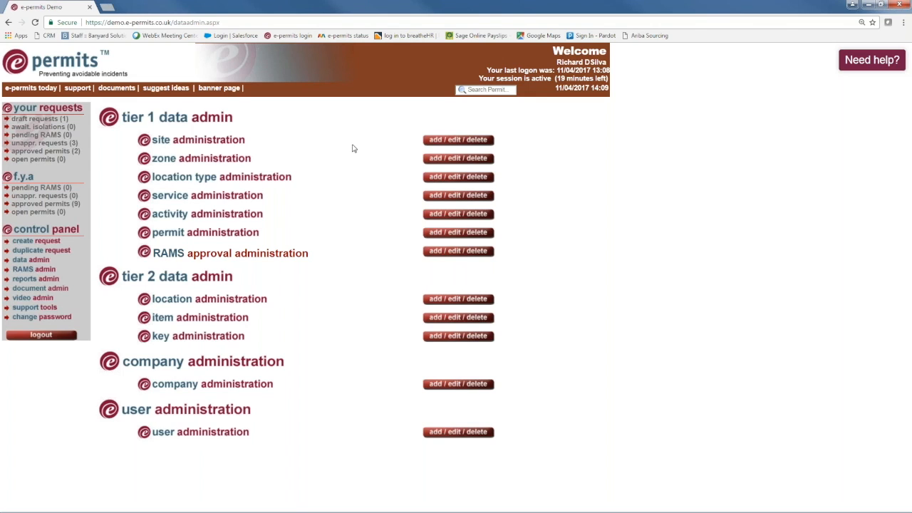
From site administration, open the Data Centre & offices site information form.
click(456, 139)
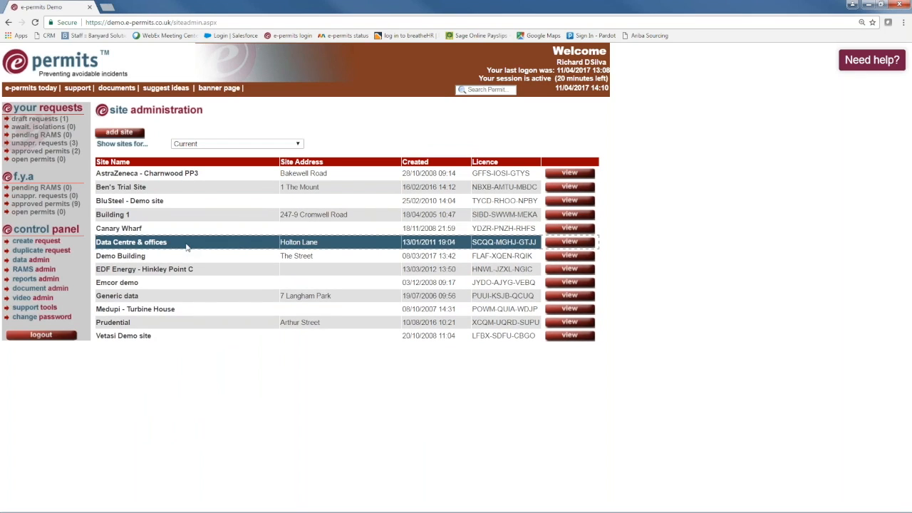
click(546, 244)
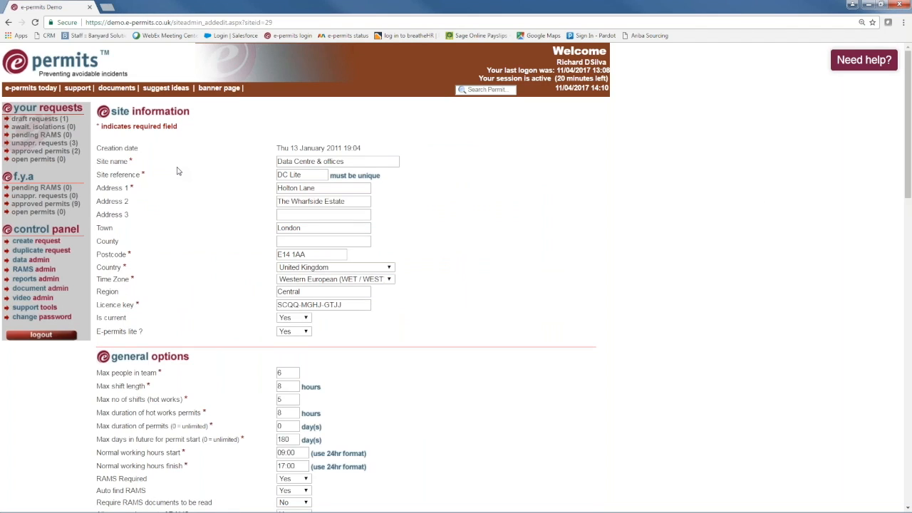
scroll(178, 171, down, 1)
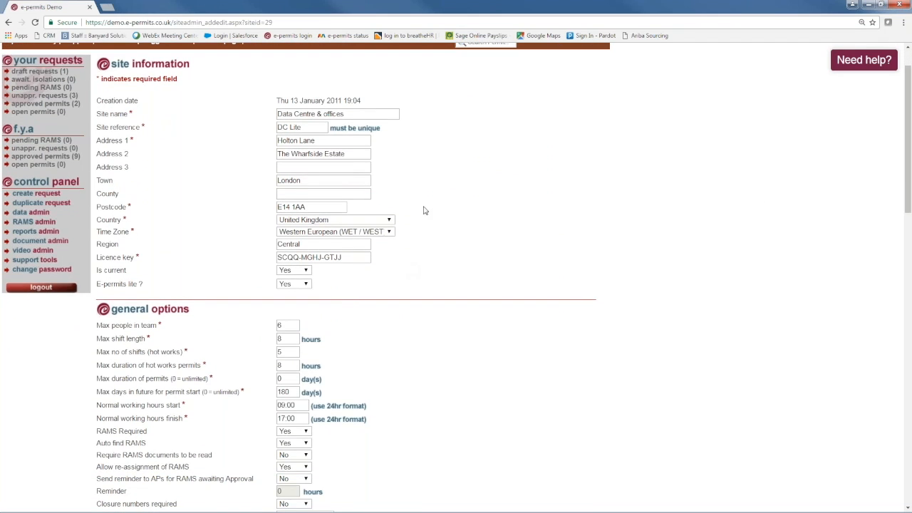
scroll(177, 220, down, 1)
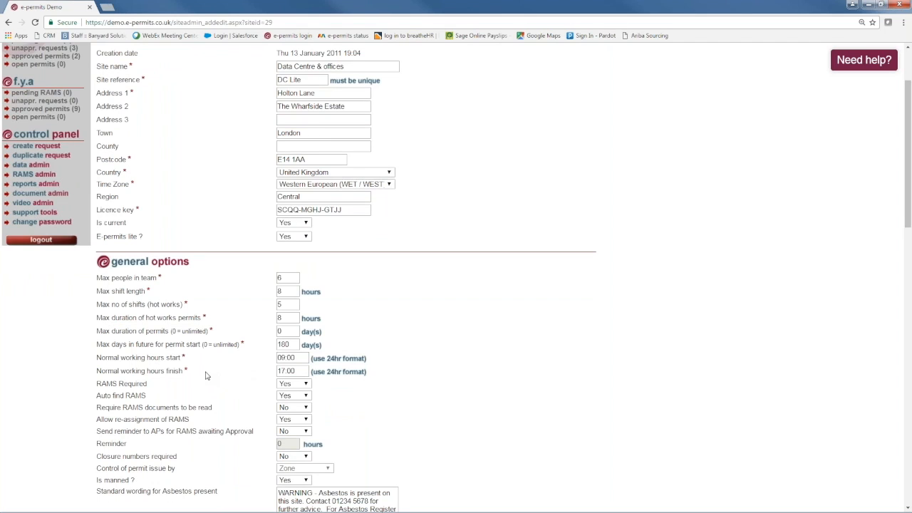
scroll(205, 375, down, 3)
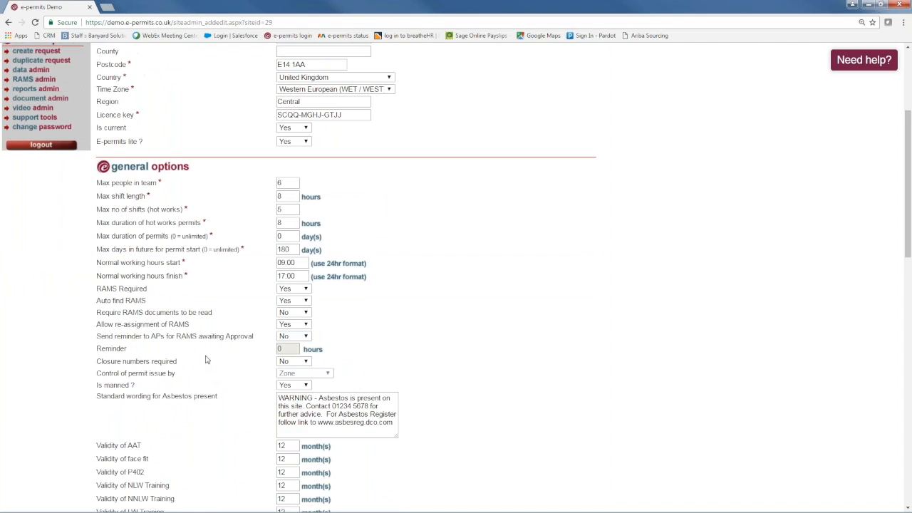
scroll(205, 355, down, 2)
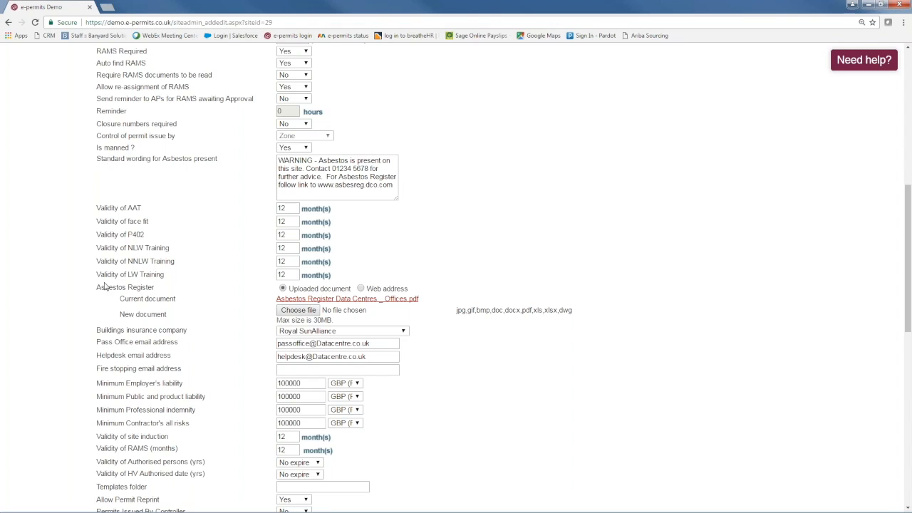
Leave the Data Centre & offices site form and go back to the data admin page.
scroll(104, 285, down, 3)
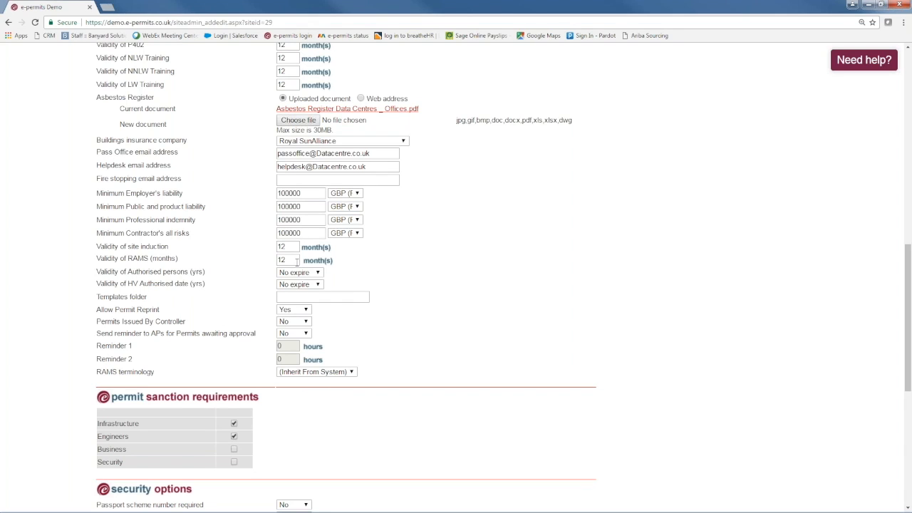
scroll(297, 262, up, 3)
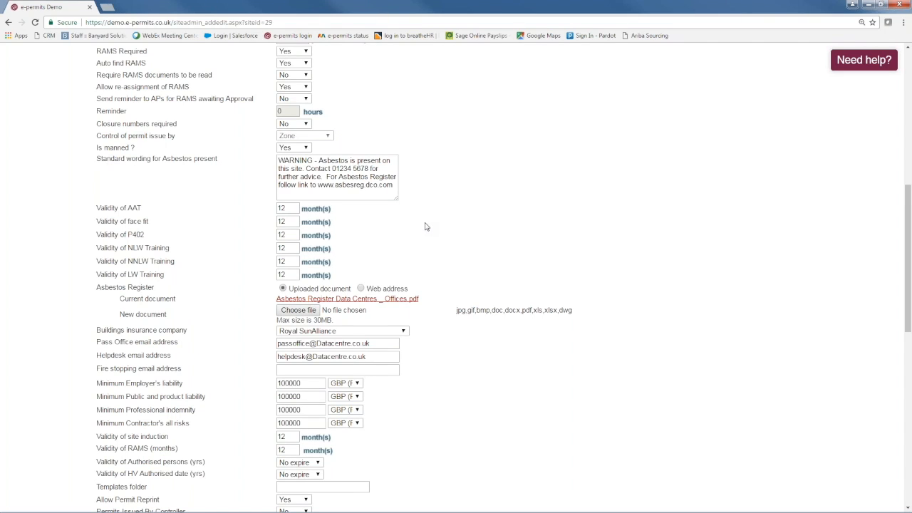
scroll(425, 225, up, 6)
click(27, 260)
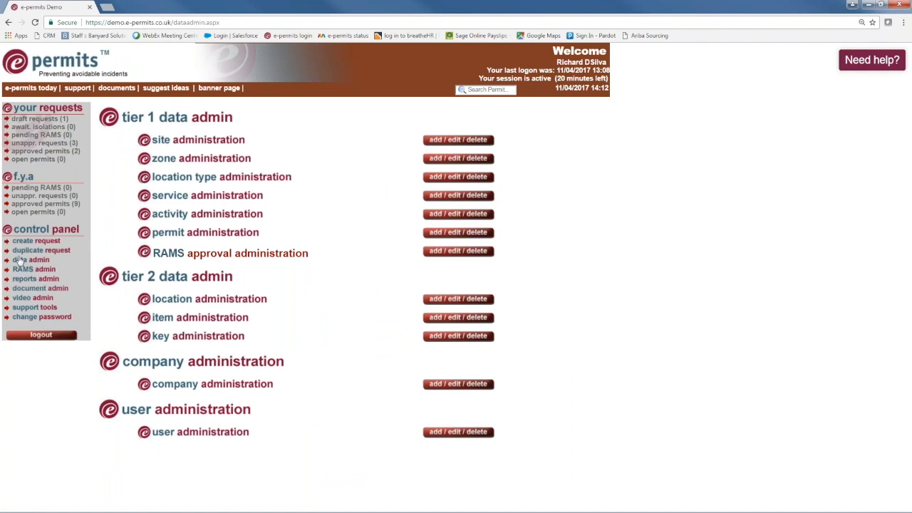
Filter locations to the Data Centre & offices site and open the Roof - upper level record.
click(455, 179)
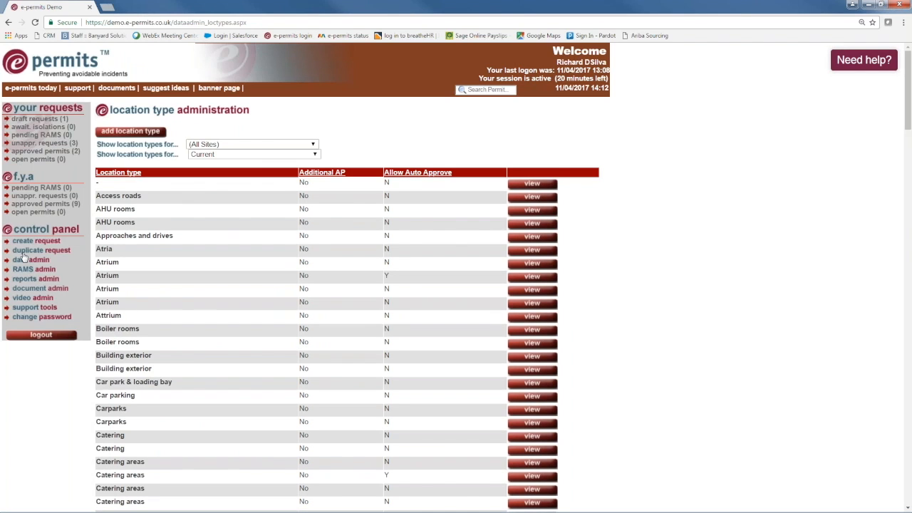
key(alt+Left)
click(455, 299)
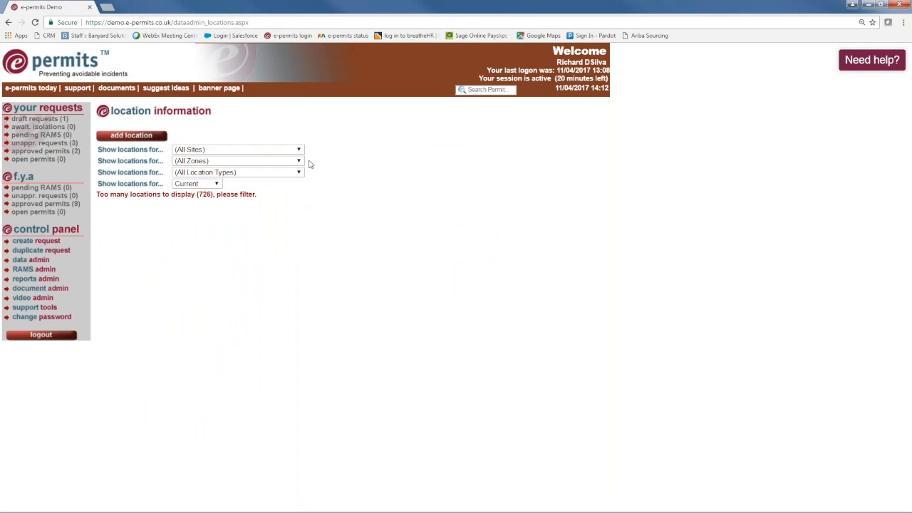
click(297, 151)
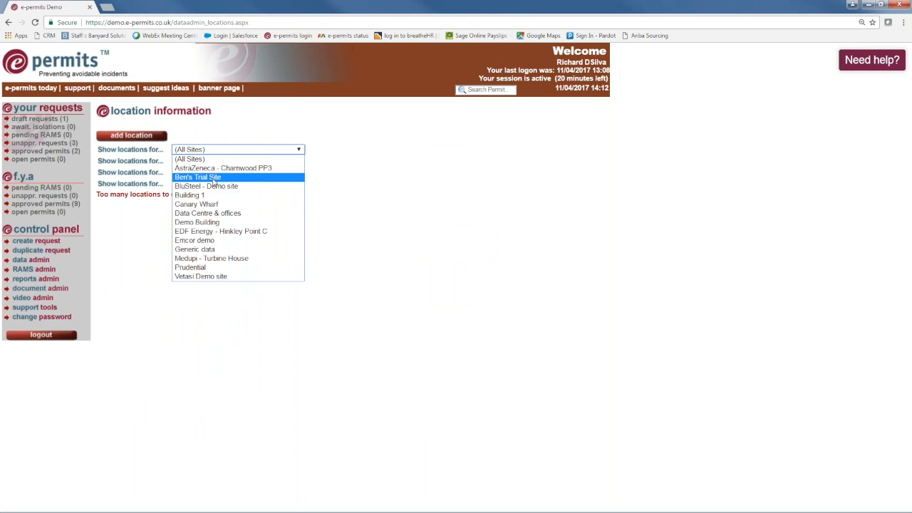
click(205, 213)
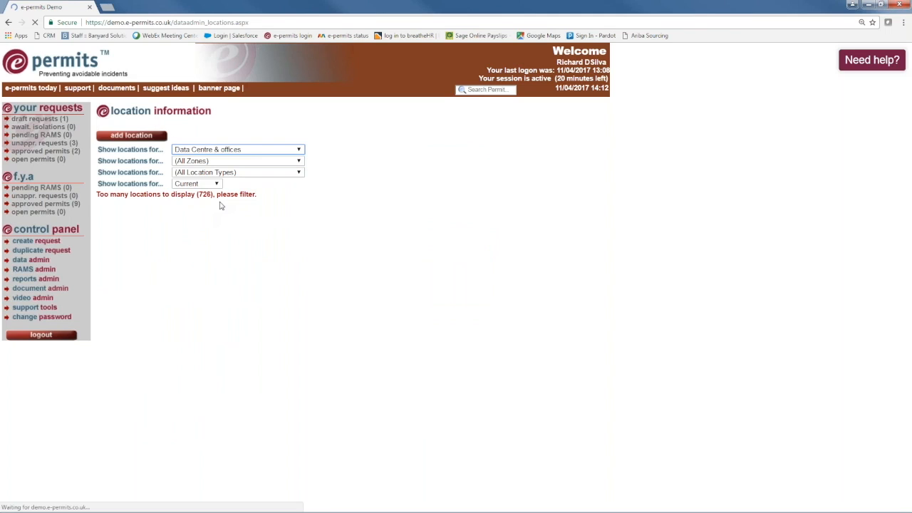
scroll(134, 344, down, 6)
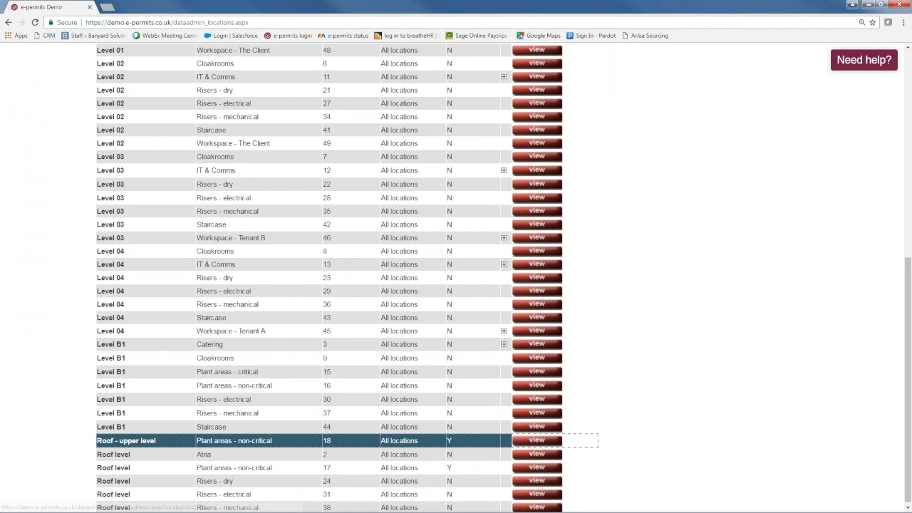
click(524, 443)
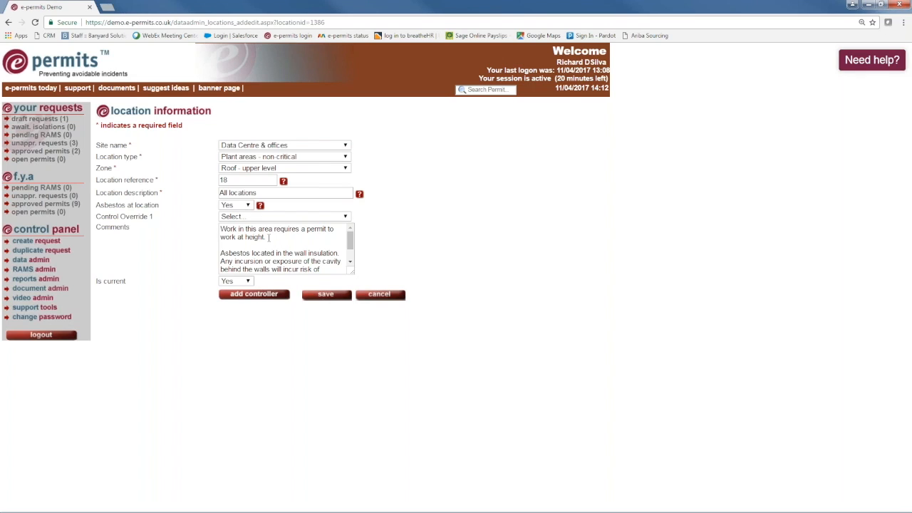
Read the asbestos note in the roof location's Comments, then go back to data admin.
drag(351, 243, 351, 257)
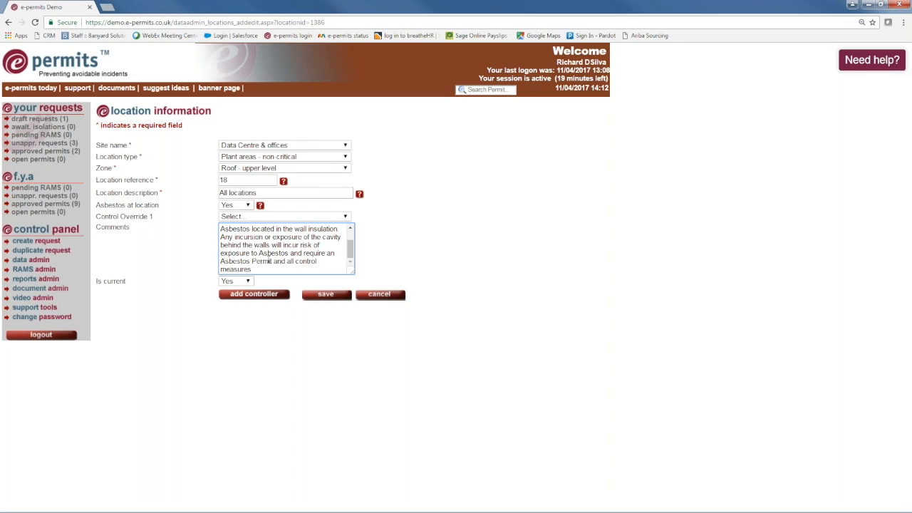
click(19, 261)
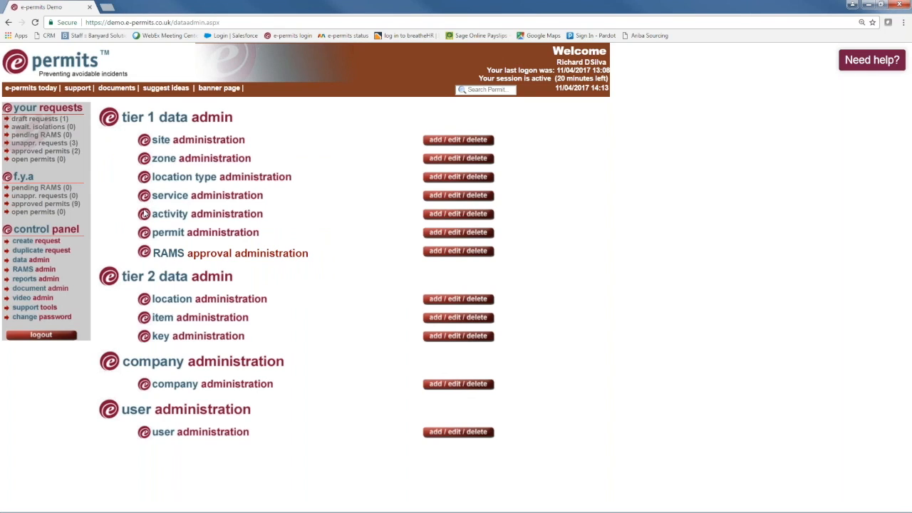
In company administration, open the Specialist Contractor Ltd company information record.
click(457, 384)
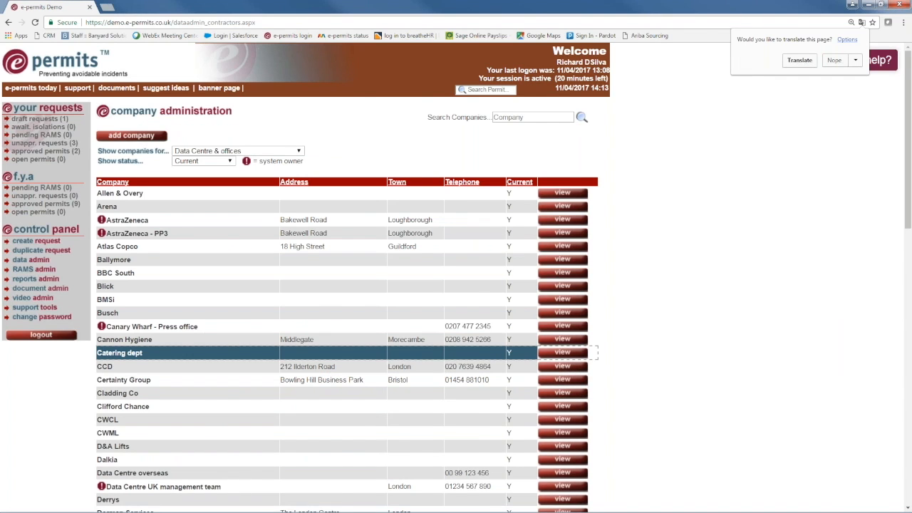
scroll(207, 348, down, 10)
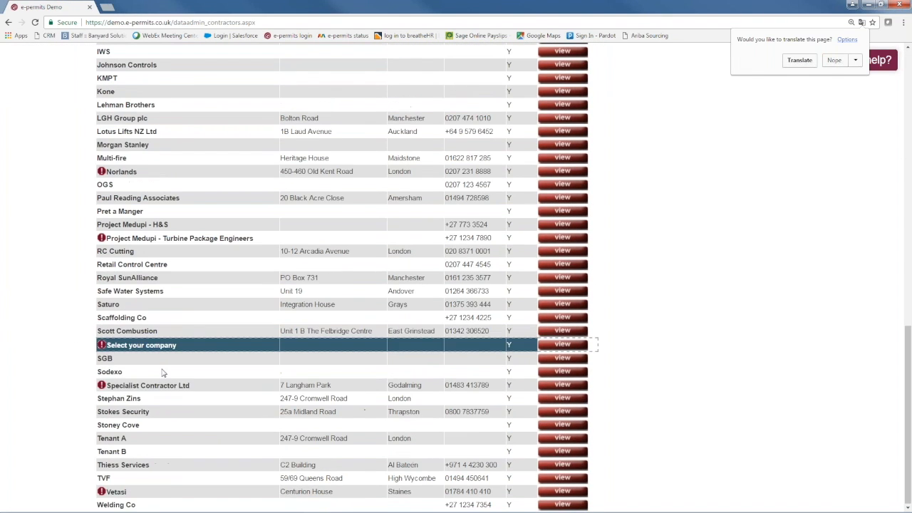
click(562, 385)
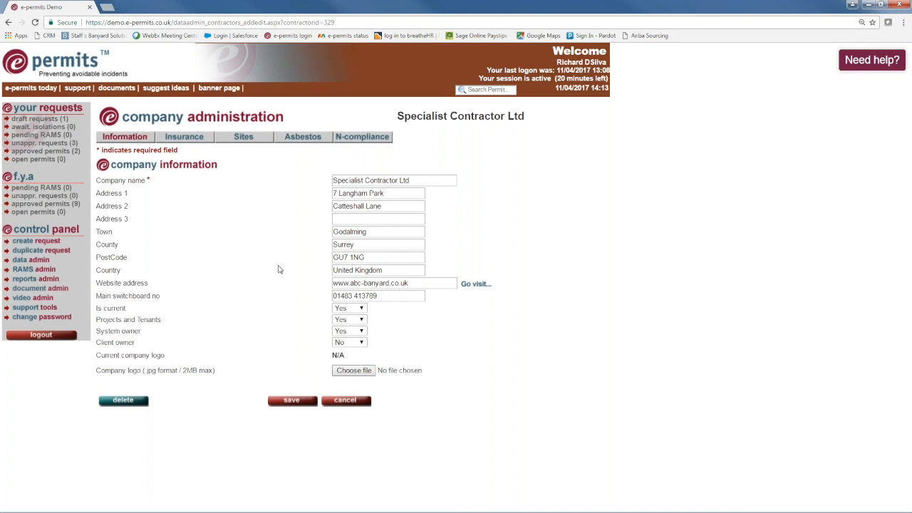
Check the insurance and asbestos details, then download Asbestos Licence example.pdf.
click(185, 139)
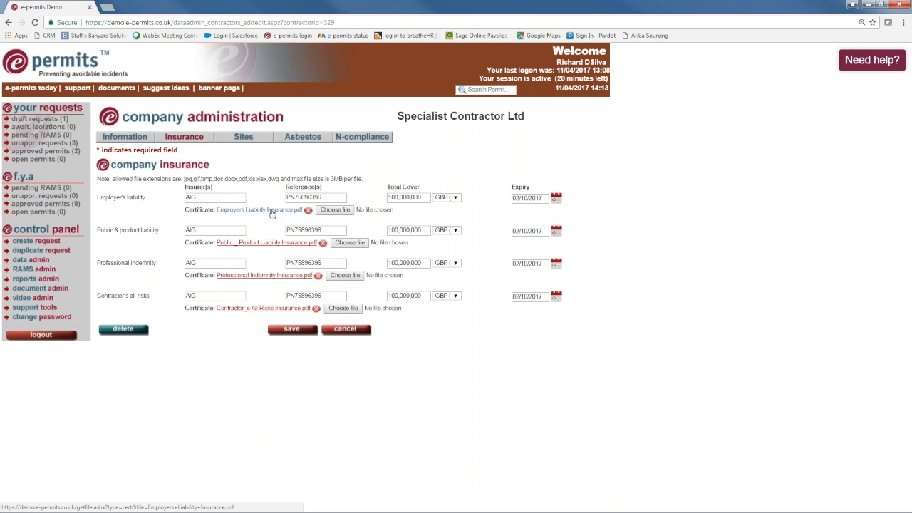
click(295, 139)
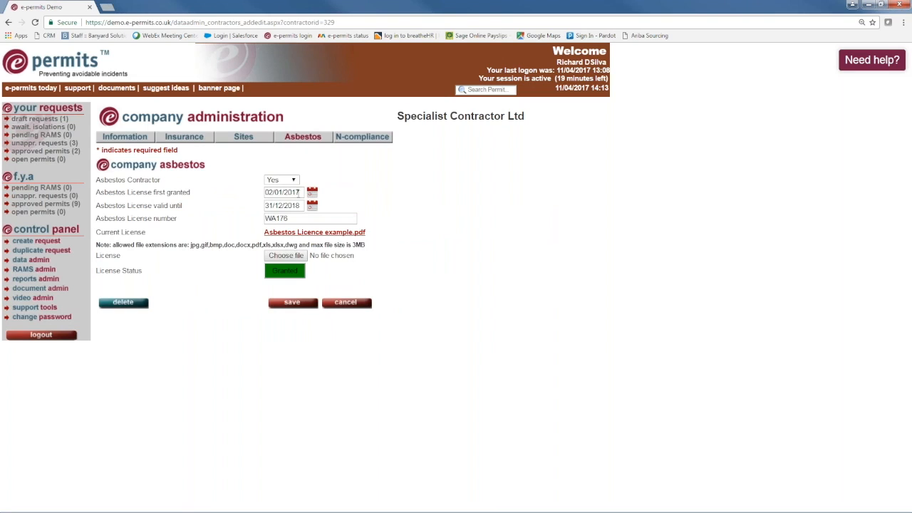
click(297, 235)
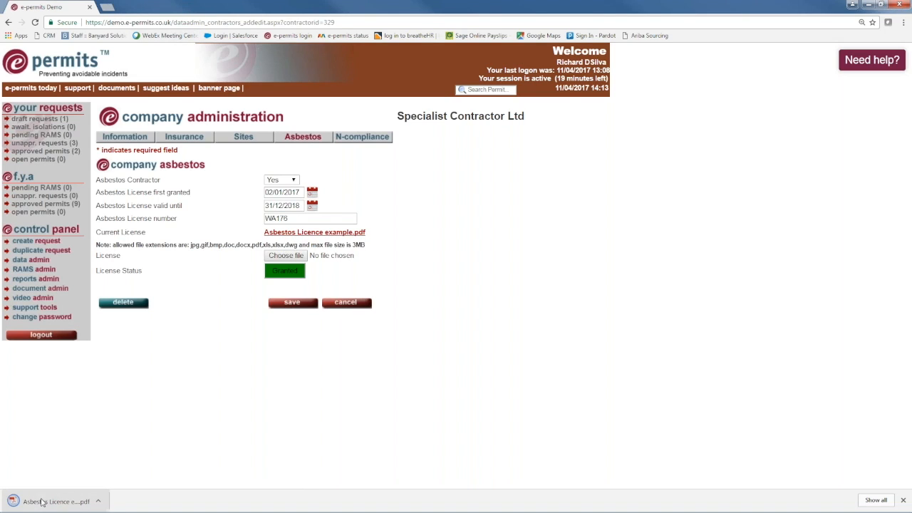
click(42, 502)
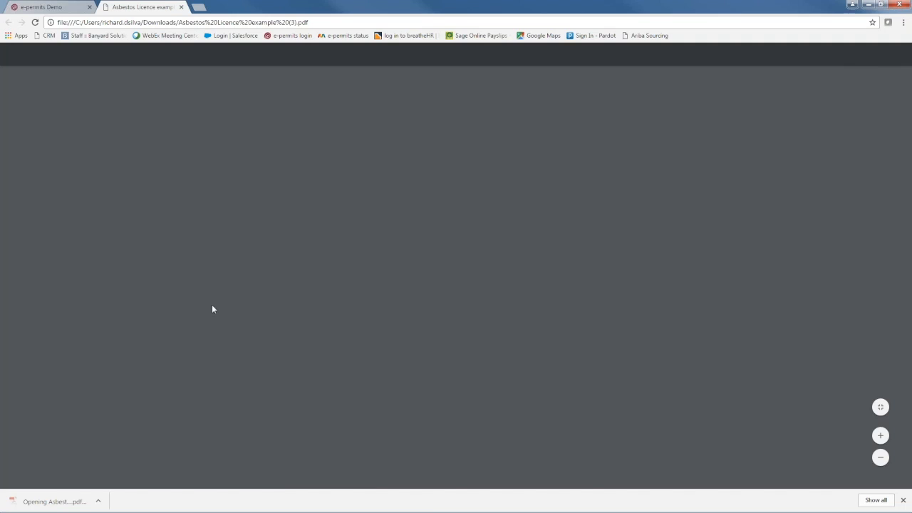
scroll(304, 259, down, 3)
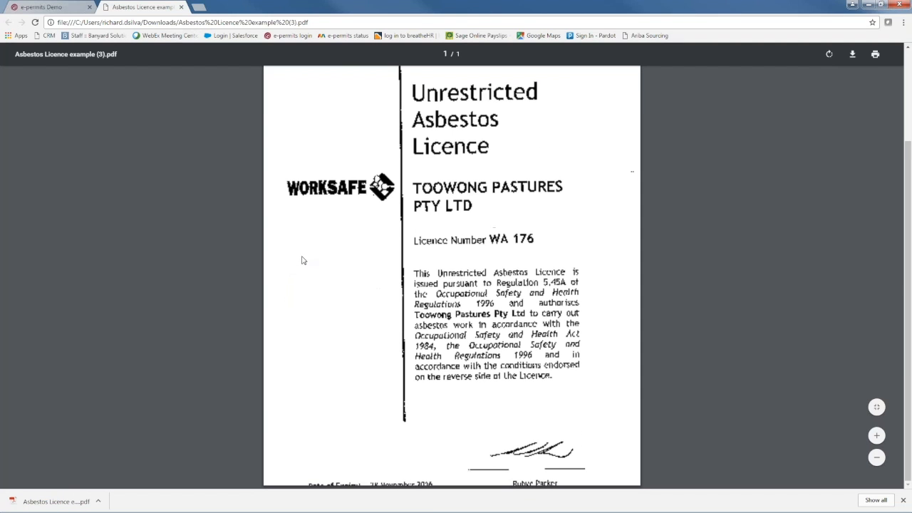
scroll(302, 259, up, 3)
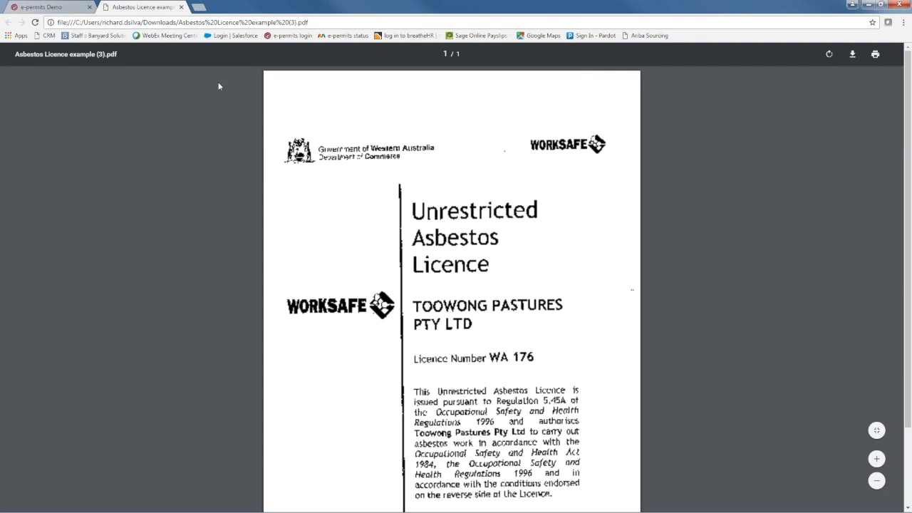
click(180, 8)
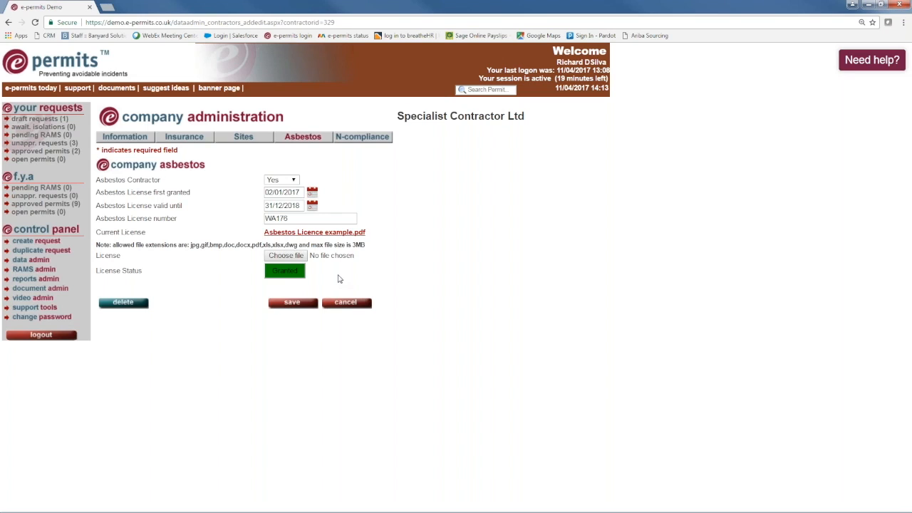
From data admin, open a Specialist Contractor Ltd user's record in user administration.
click(22, 261)
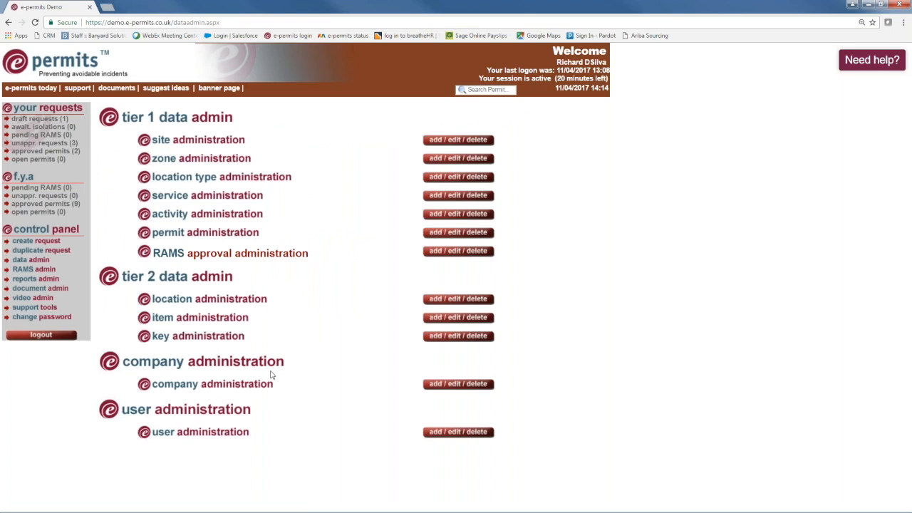
click(450, 434)
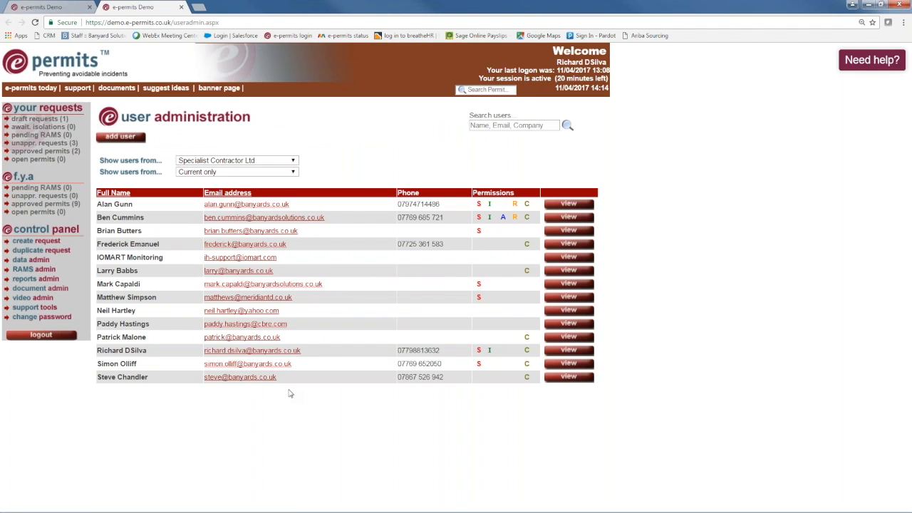
click(569, 244)
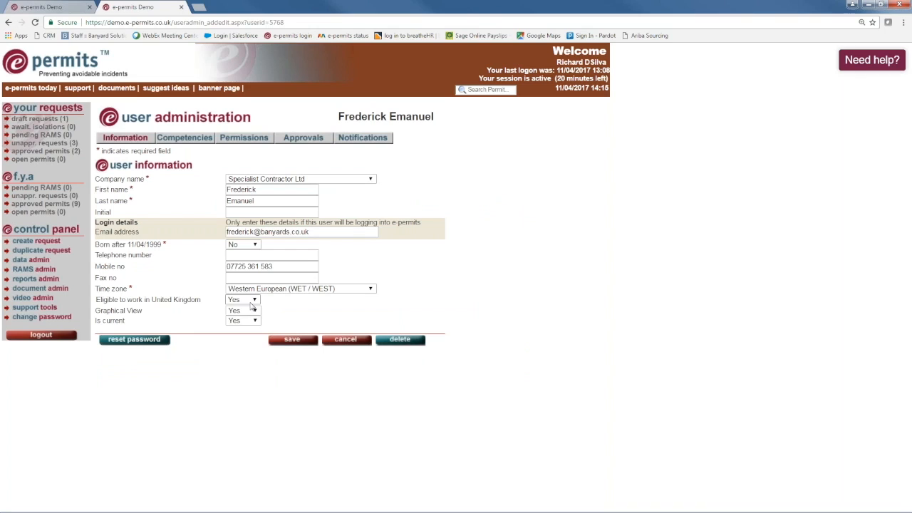
Show the user's general competencies, including confined-space, hot-works and refrigerant handling training.
click(189, 139)
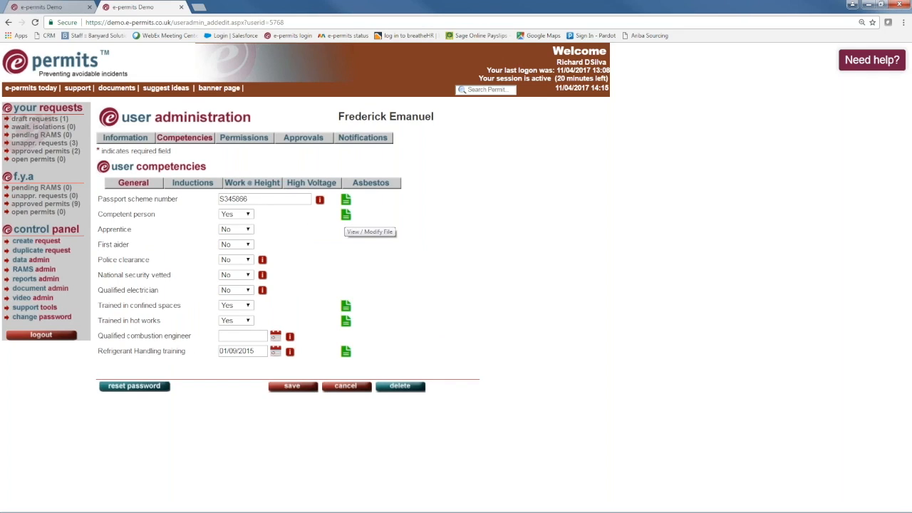
click(239, 229)
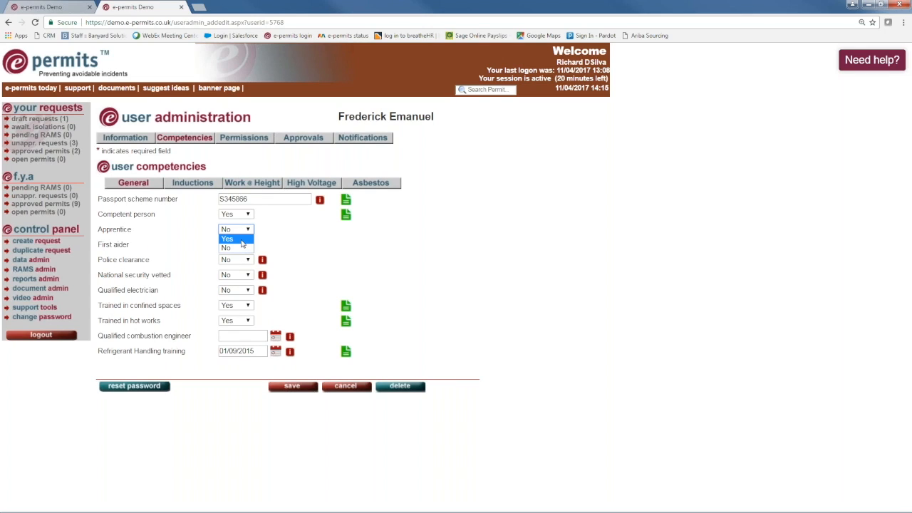
click(241, 238)
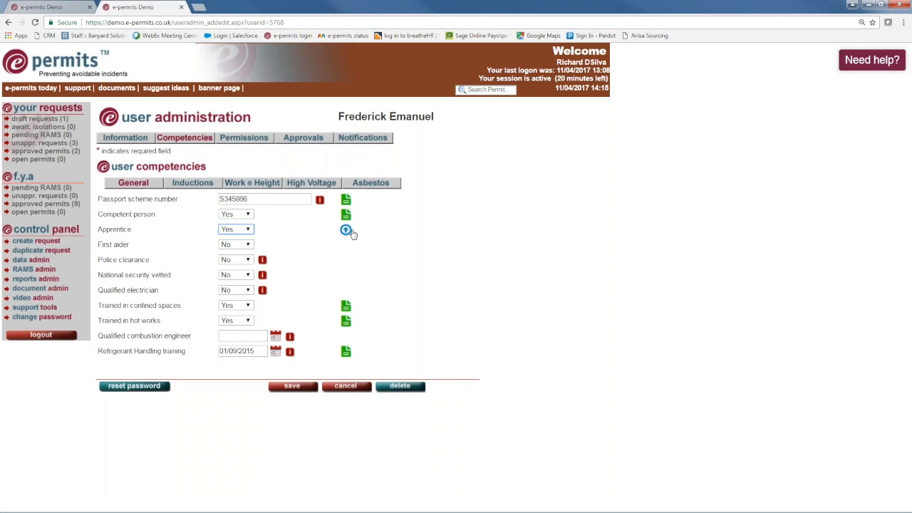
click(246, 229)
click(241, 247)
Review the induction dates and 02/01/2017 asbestos competencies, then download the certificates PDF.
click(192, 183)
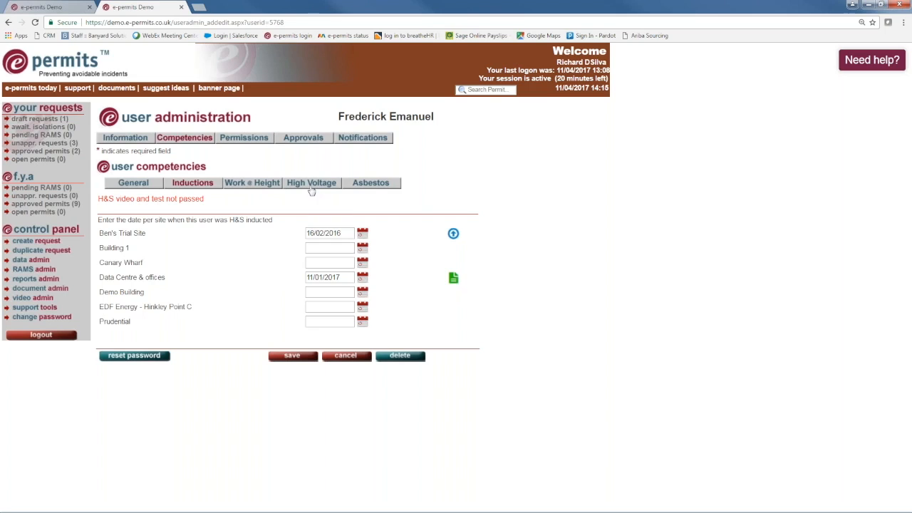
click(371, 184)
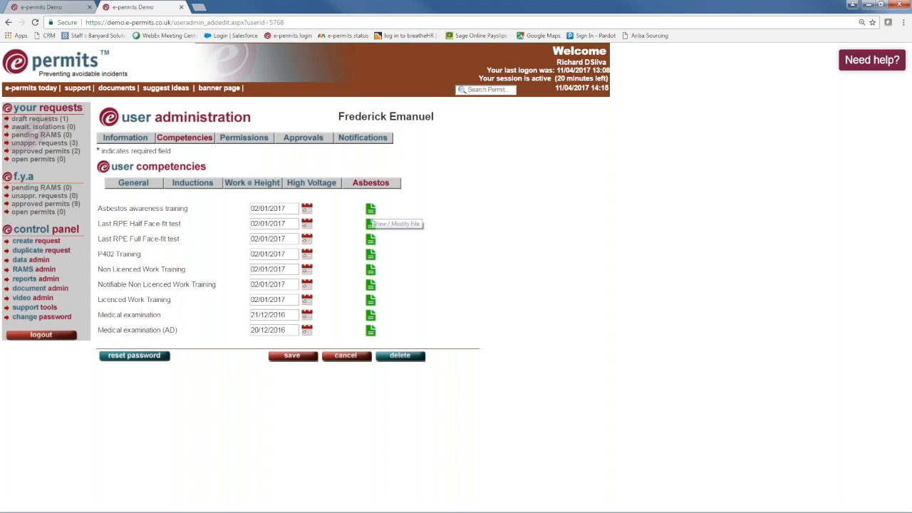
click(369, 224)
click(405, 252)
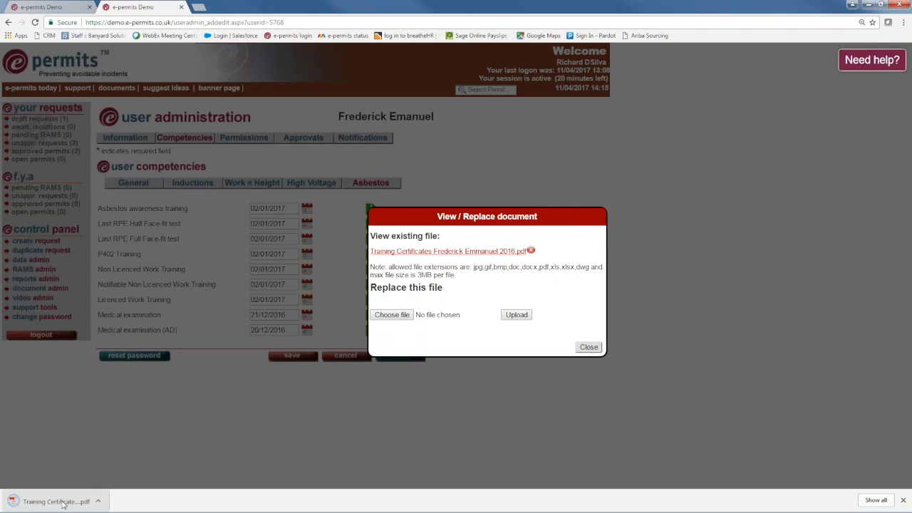
Open the downloaded training certificates PDF, scroll through its 7 pages, then close it.
click(62, 502)
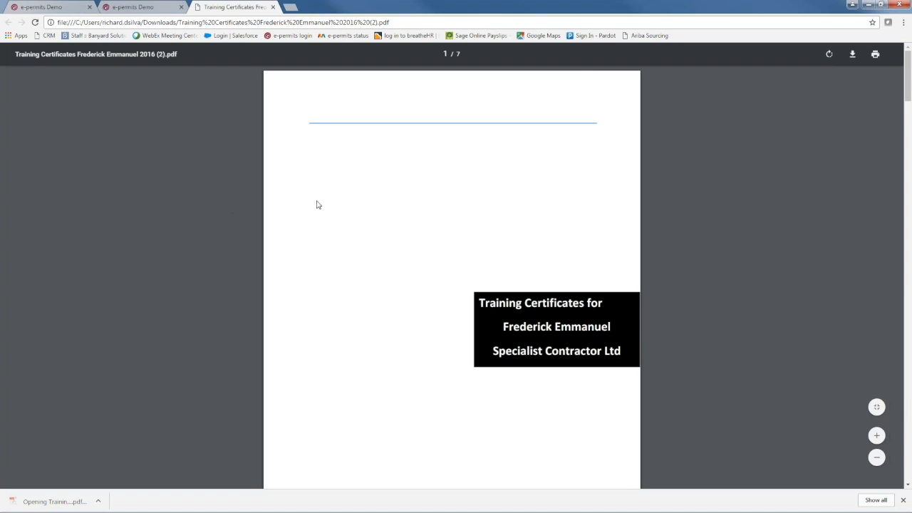
scroll(333, 201, down, 4)
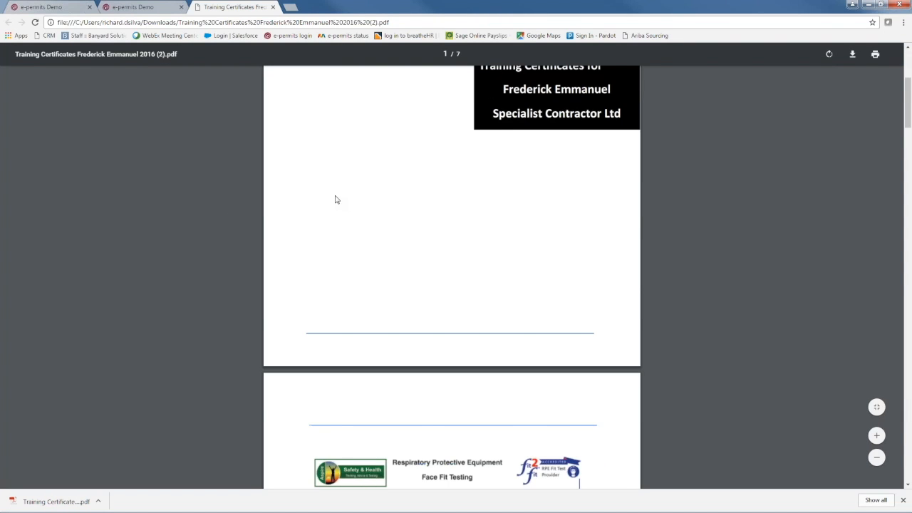
scroll(335, 198, down, 4)
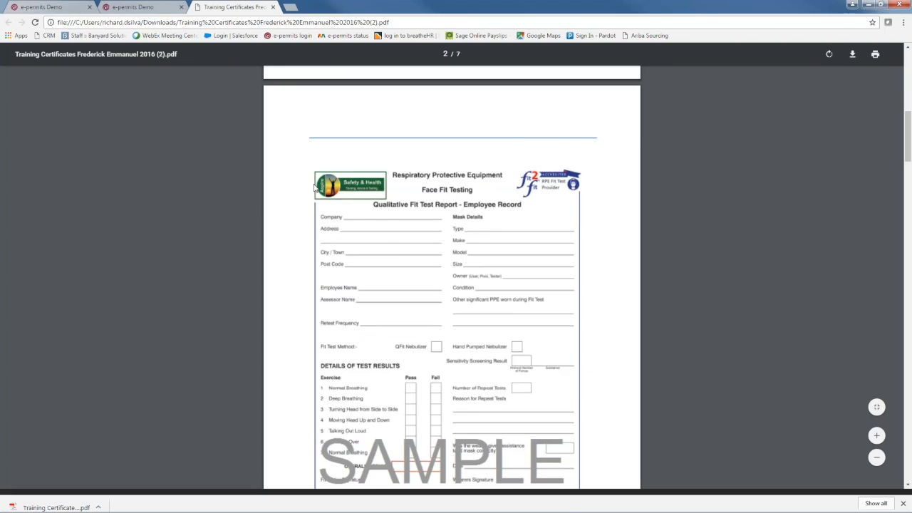
scroll(322, 181, down, 6)
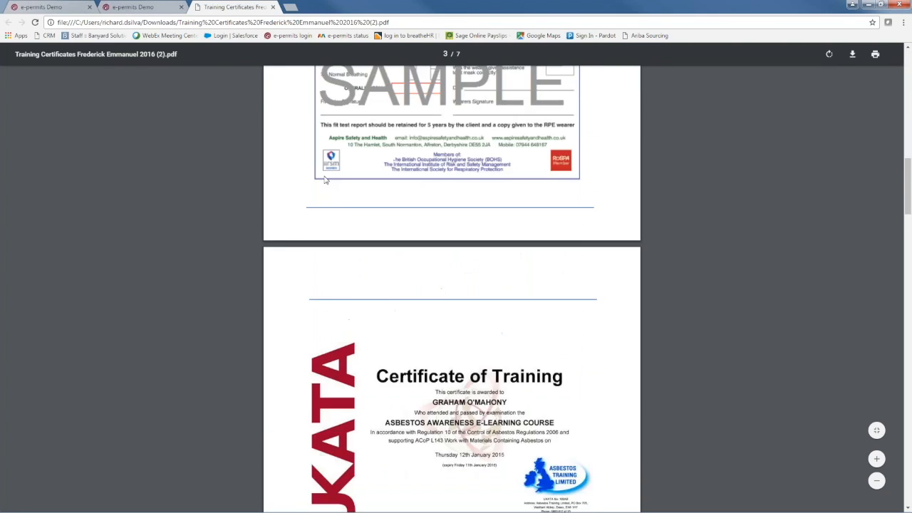
scroll(325, 177, down, 3)
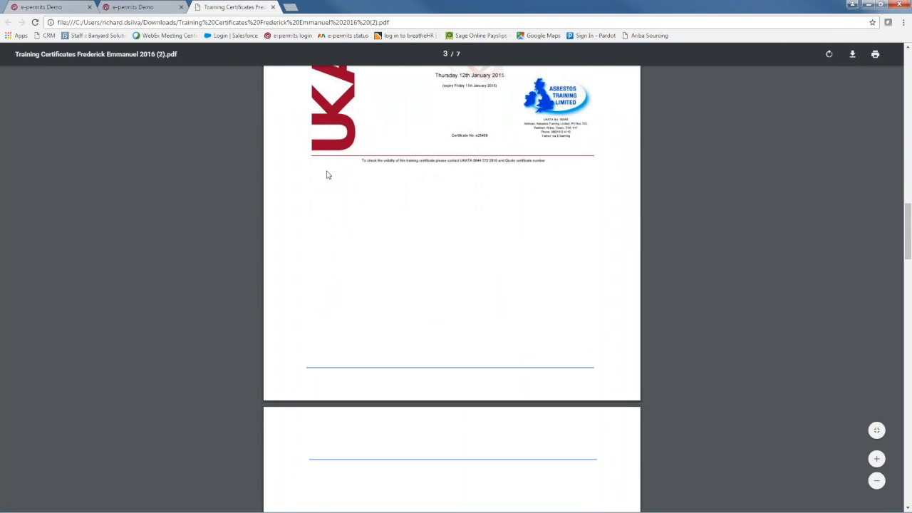
scroll(327, 173, up, 1)
scroll(327, 173, down, 6)
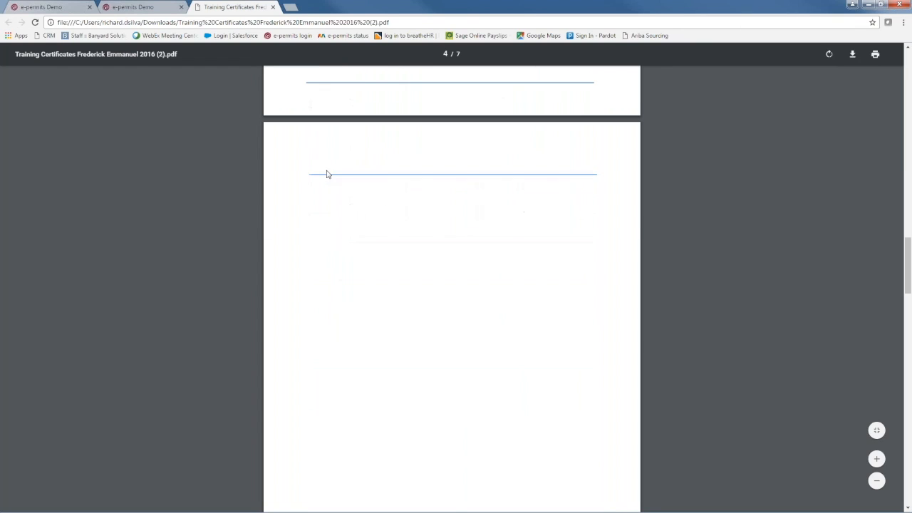
click(272, 7)
Close the View / Replace document window and start a new permit request.
click(588, 358)
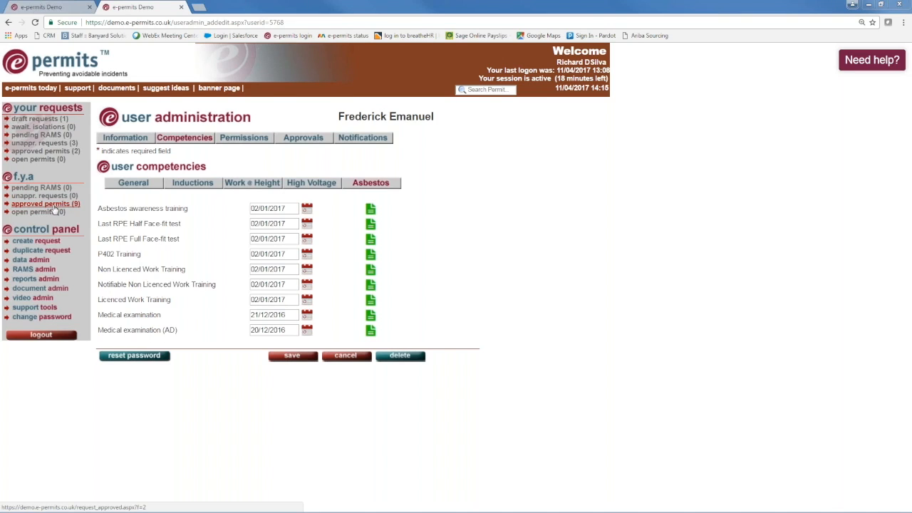
click(25, 242)
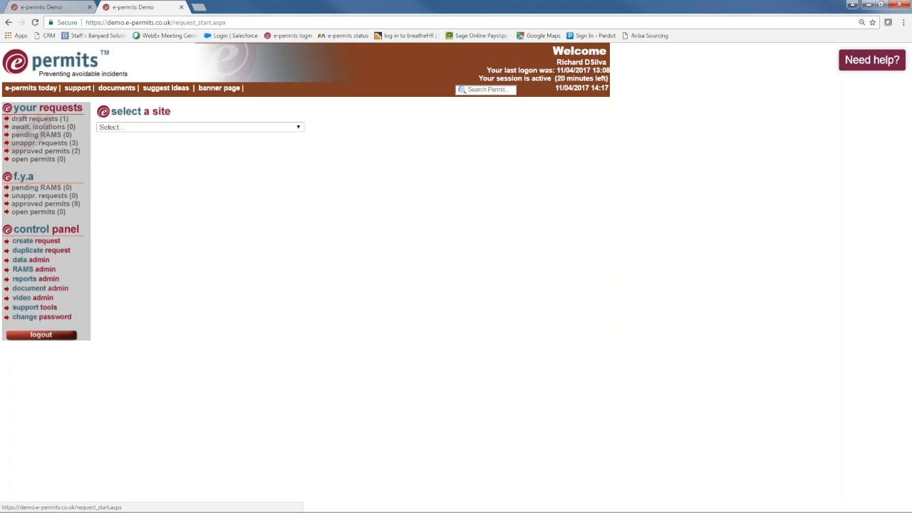
Select the Data Centre & offices site with FM Company and confirm.
click(298, 127)
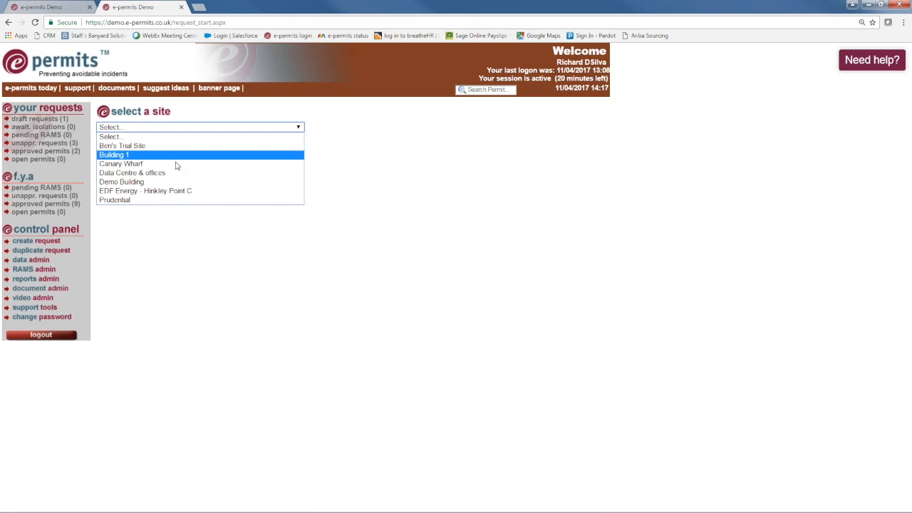
click(139, 173)
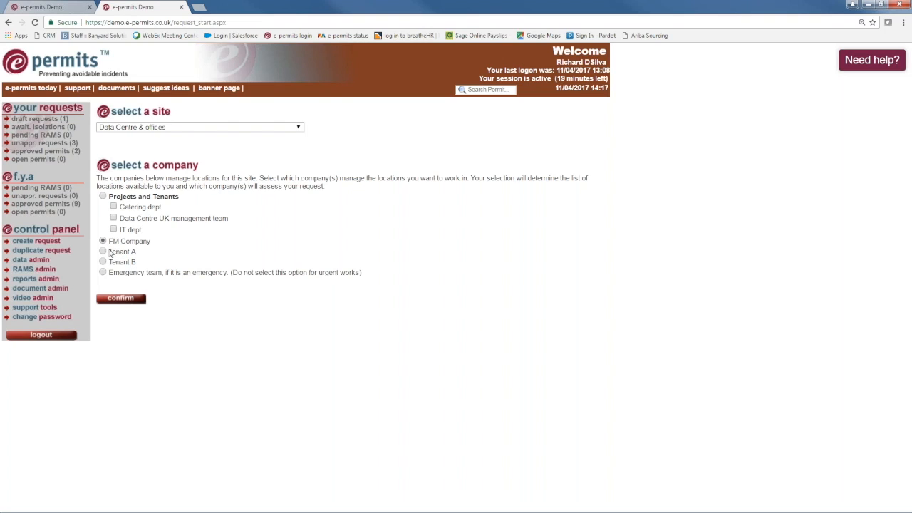
click(121, 298)
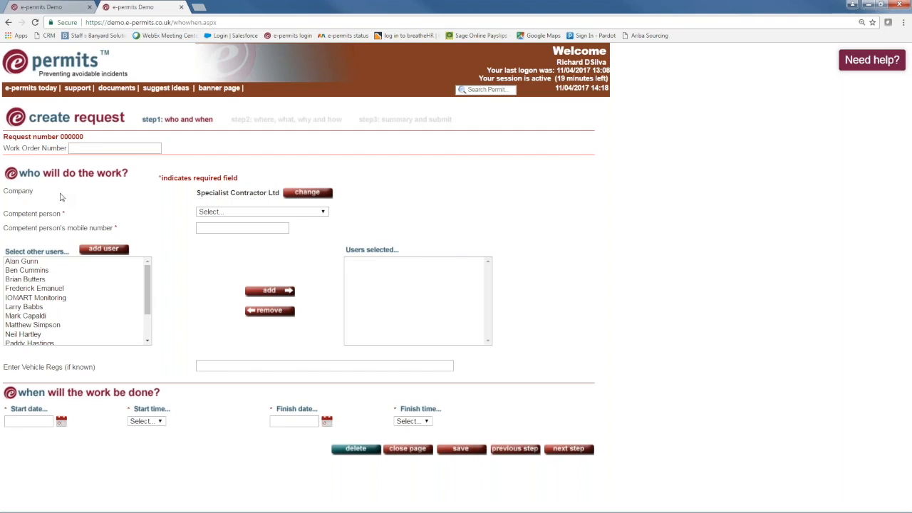
click(91, 147)
text(12345)
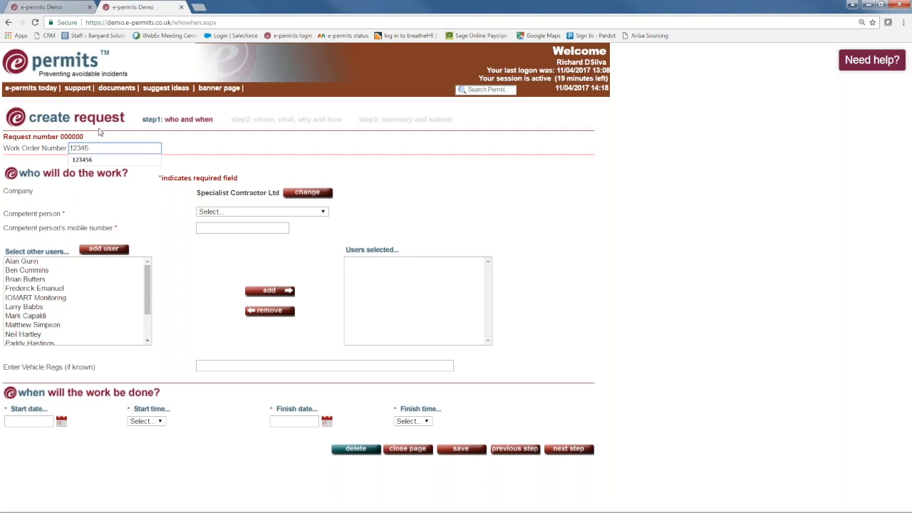
click(96, 160)
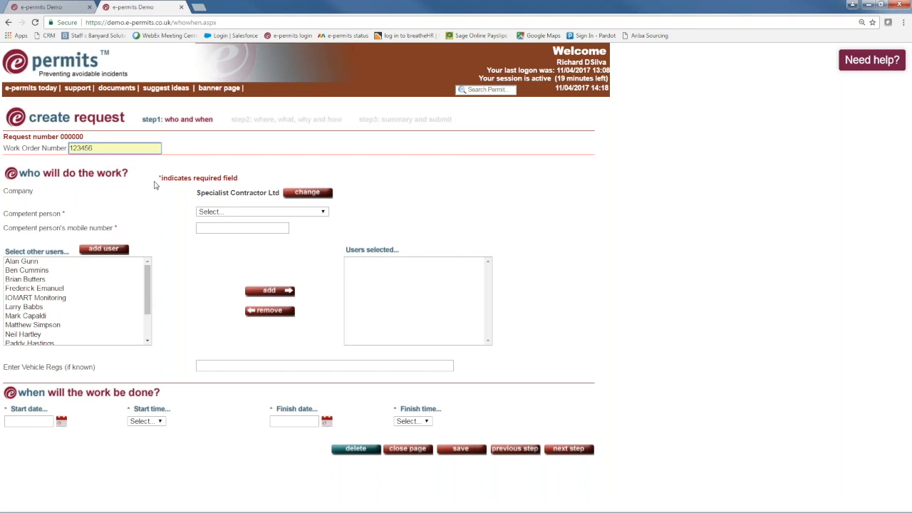
click(321, 213)
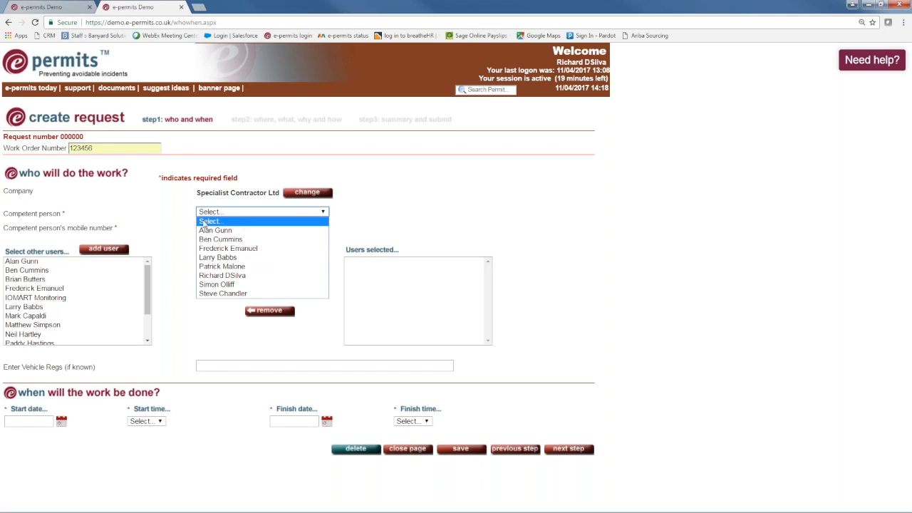
click(218, 294)
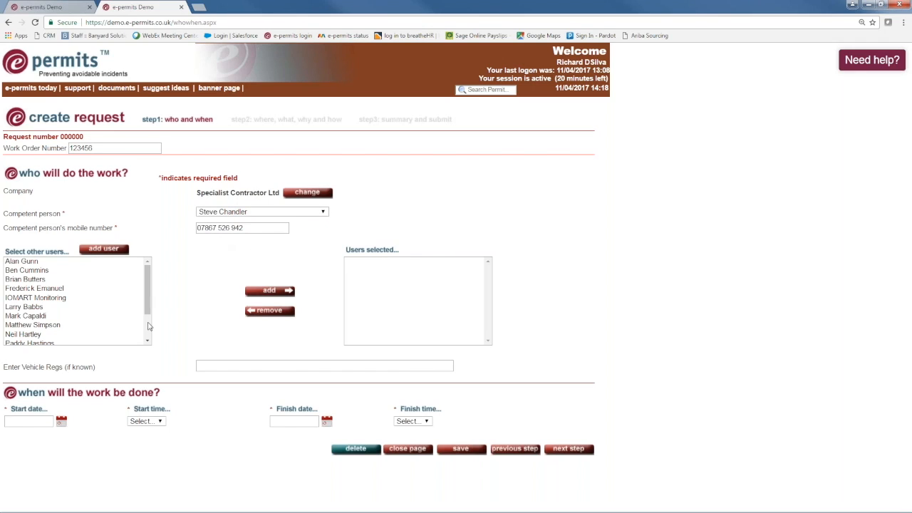
scroll(148, 331, down, 1)
scroll(148, 331, down, 1)
click(41, 322)
click(258, 296)
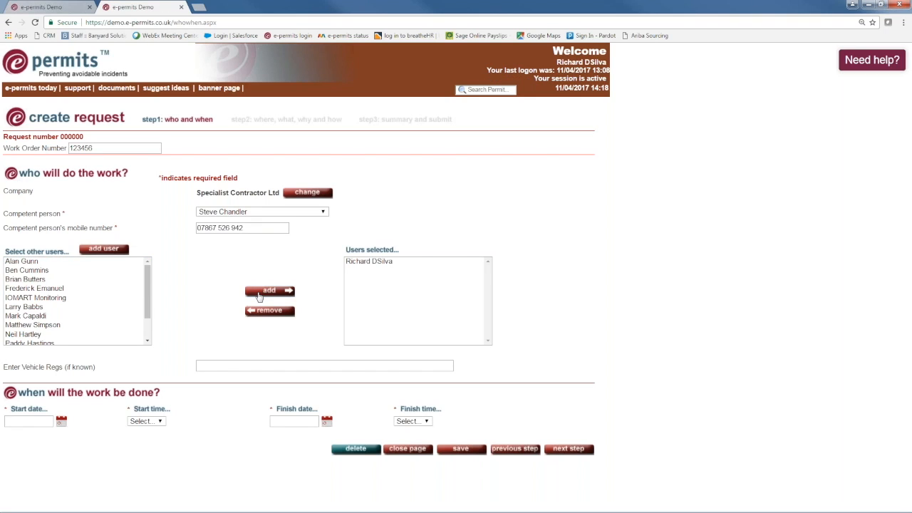
click(230, 367)
text(R40RAD)
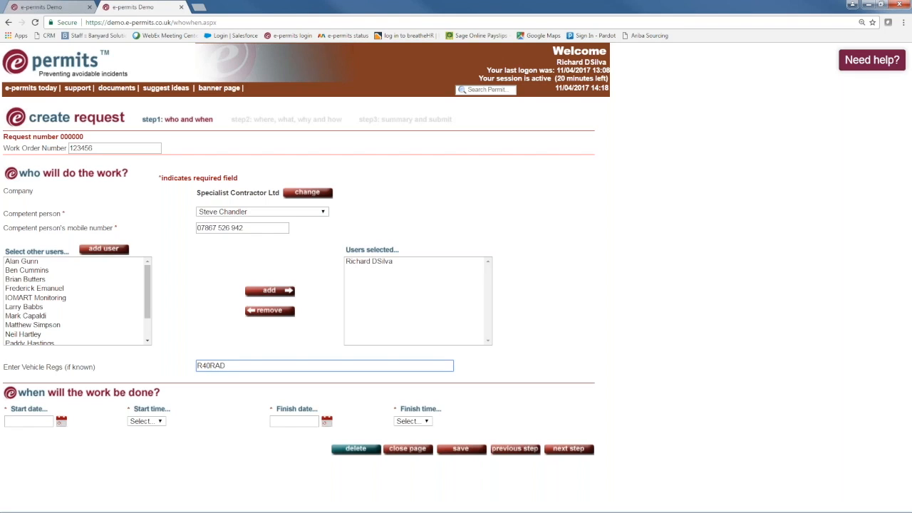
Schedule the work for 25/04/2017 from 09:00 to 16:00 and continue to step 2.
click(62, 421)
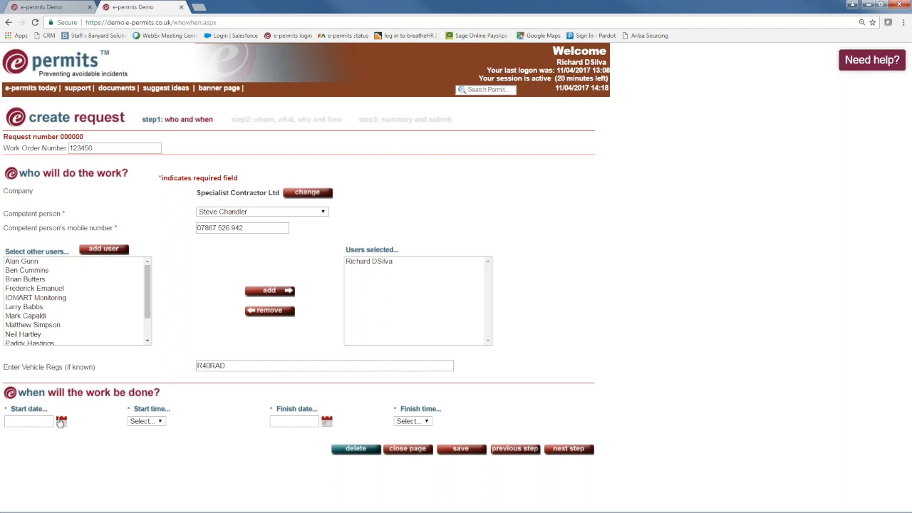
click(64, 387)
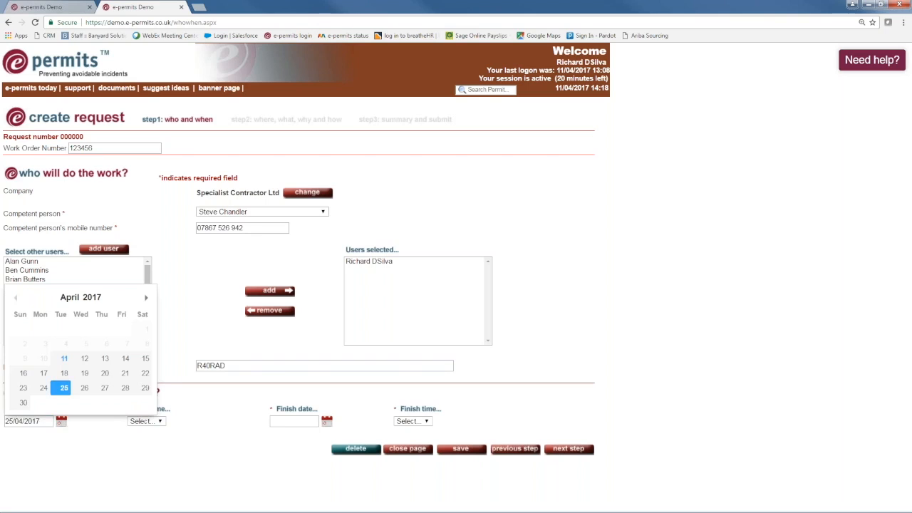
click(160, 422)
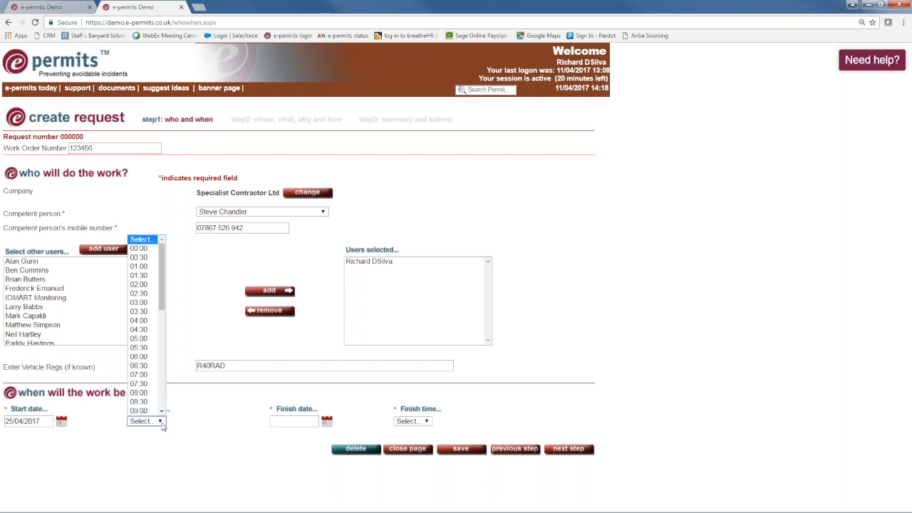
click(139, 411)
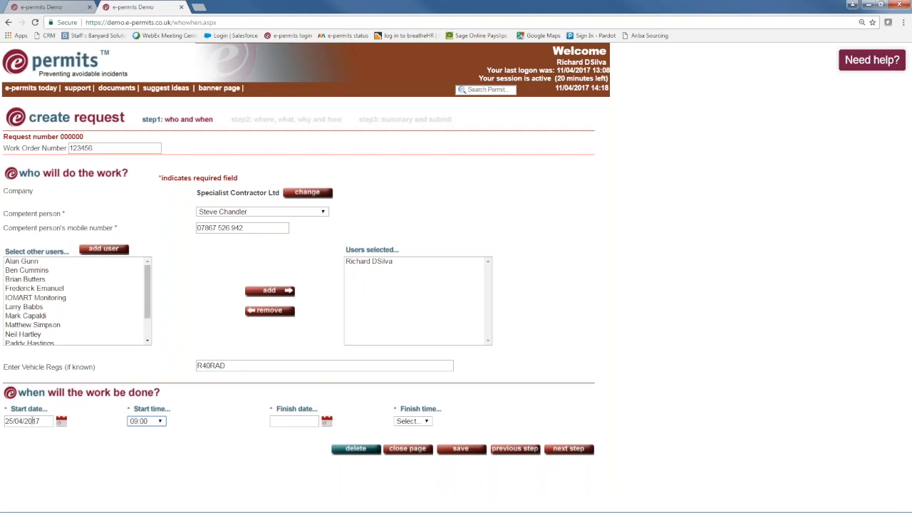
click(326, 421)
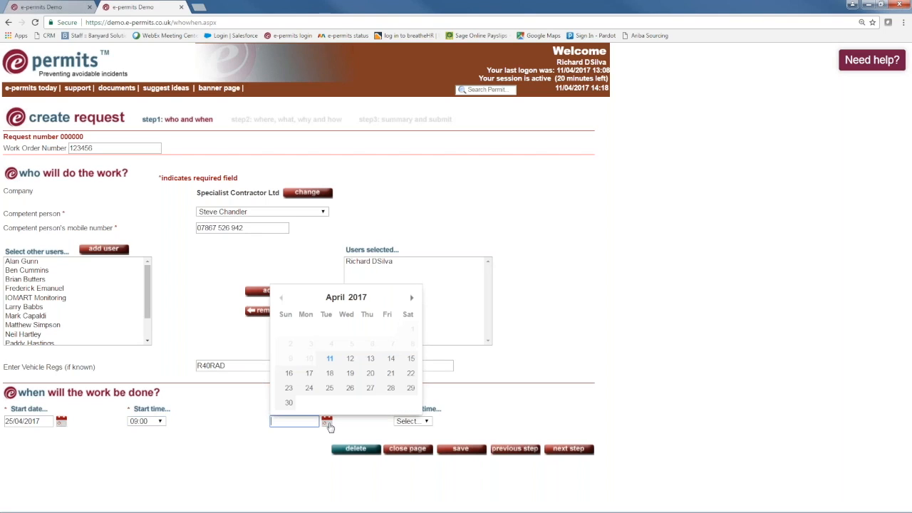
click(330, 388)
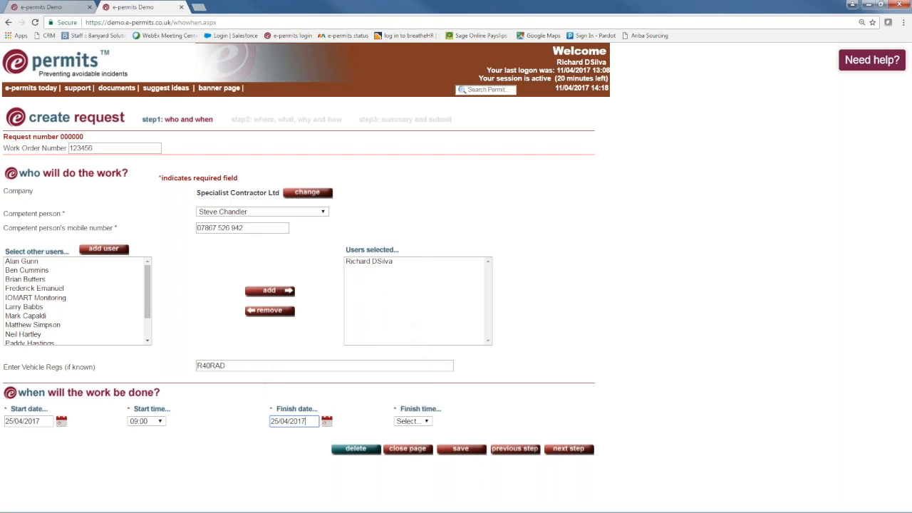
click(426, 420)
scroll(427, 412, down, 5)
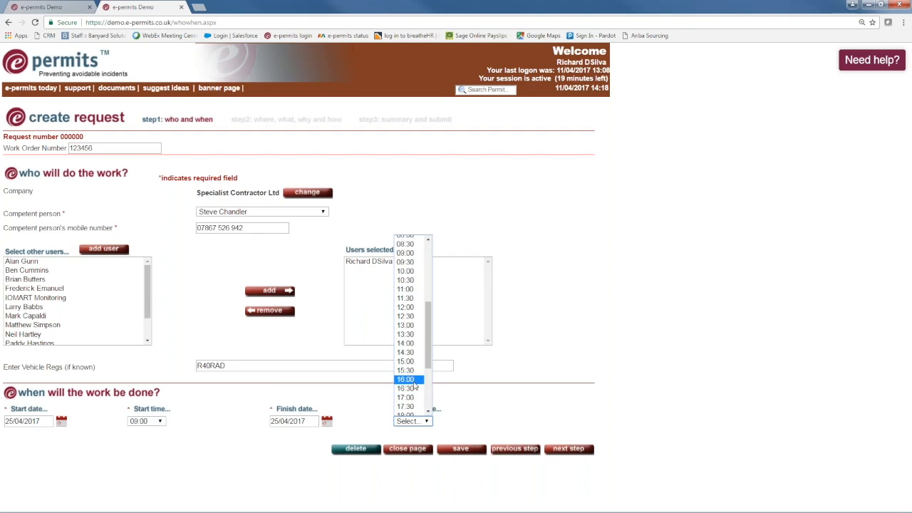
click(416, 385)
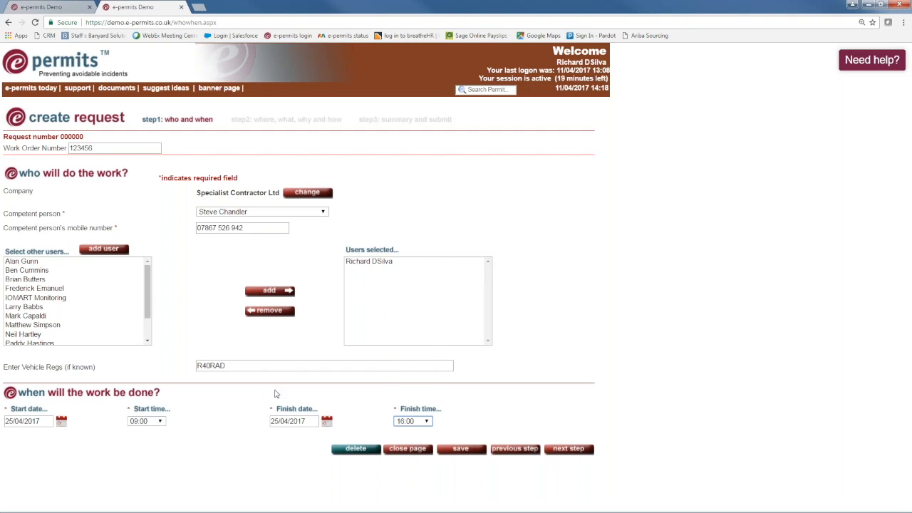
click(568, 448)
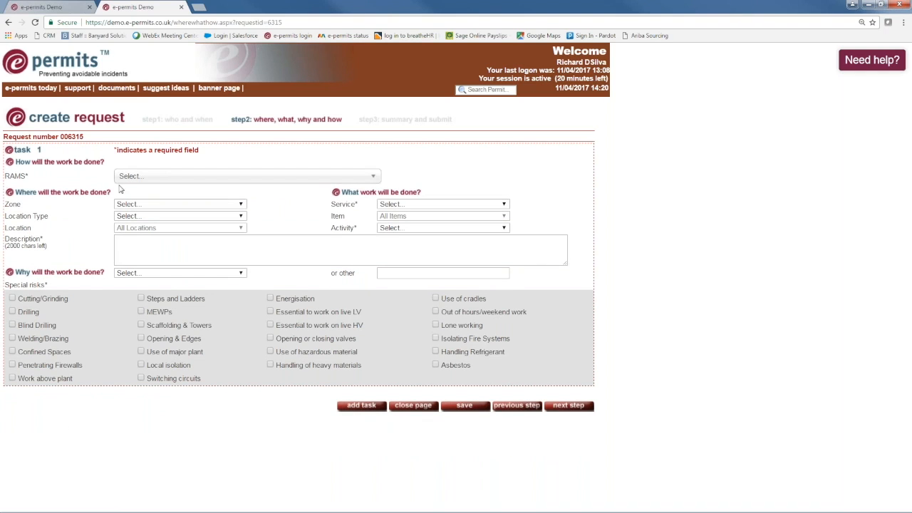
Set the task service to Fabric and the zone to Roof - upper level.
click(504, 205)
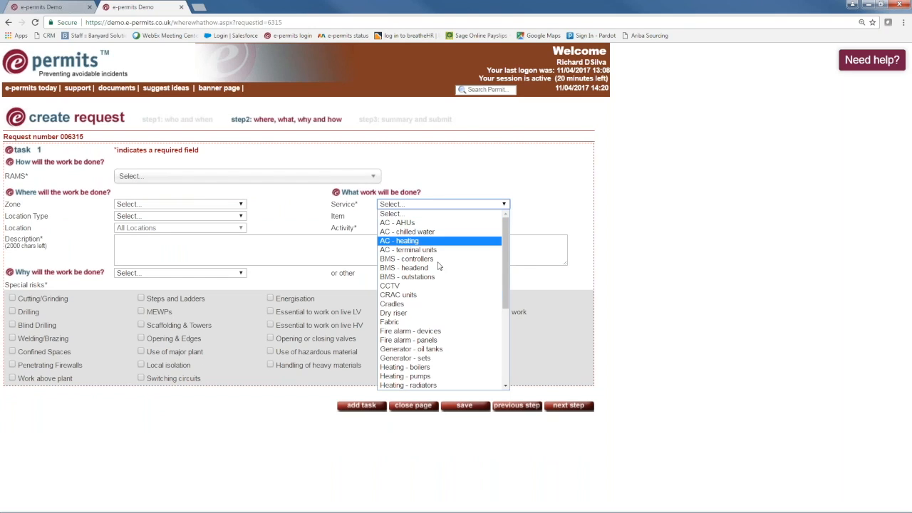
click(398, 322)
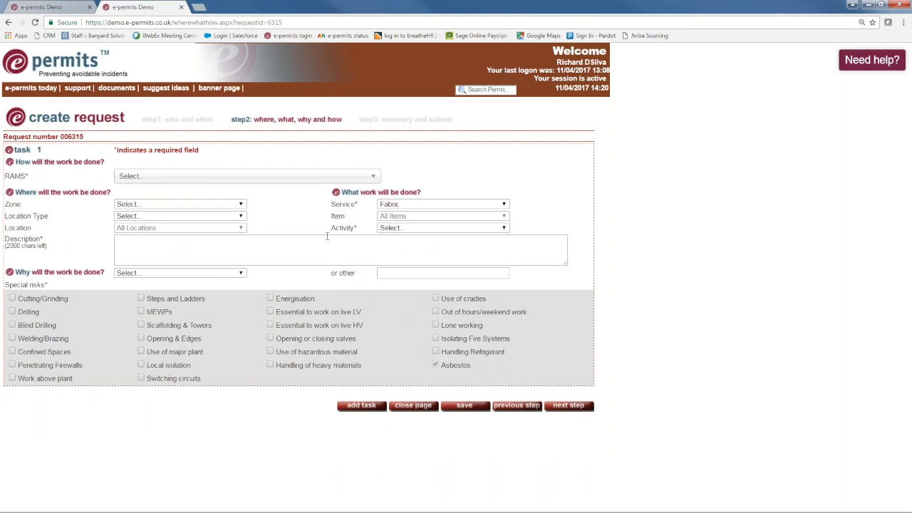
click(242, 205)
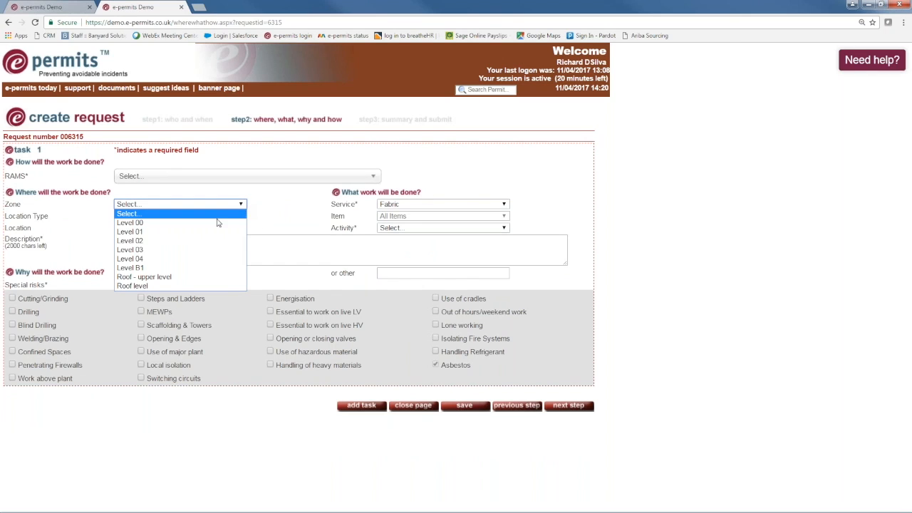
click(179, 278)
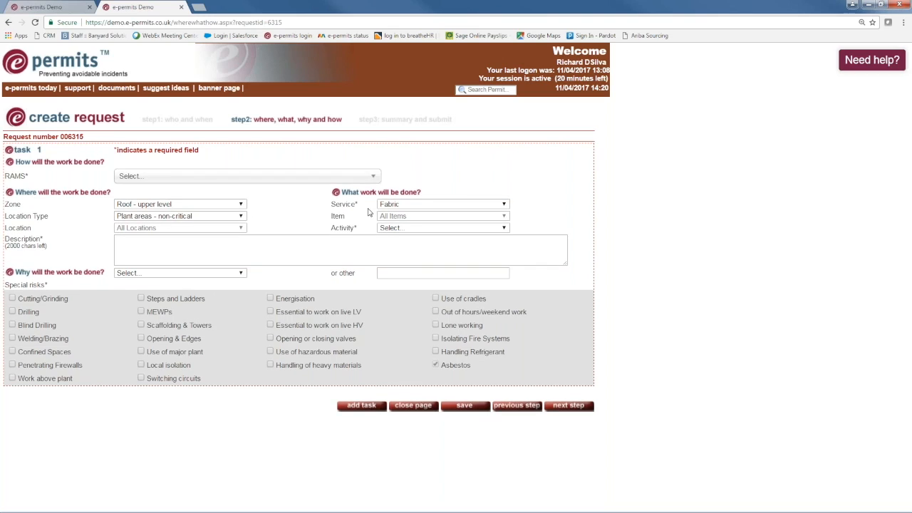
Describe the task as 'Removing wall panels in the area and repairing', correcting the 'teh' typo.
click(139, 245)
text(Re)
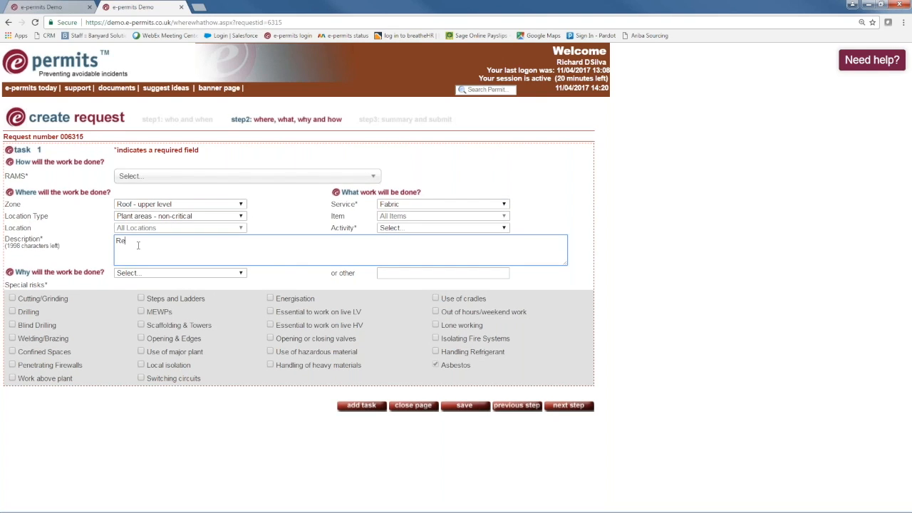
text(moving wall panels in teh area and repairing)
double_click(197, 241)
text(the)
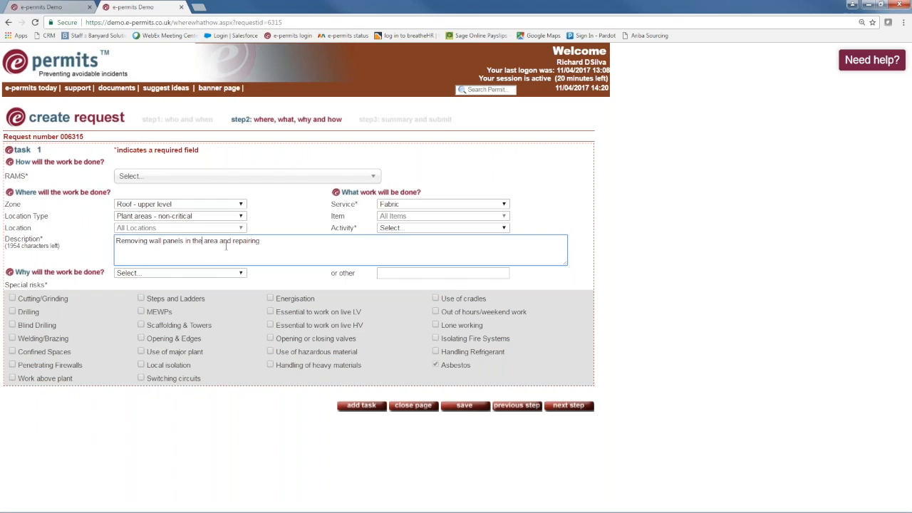
click(218, 176)
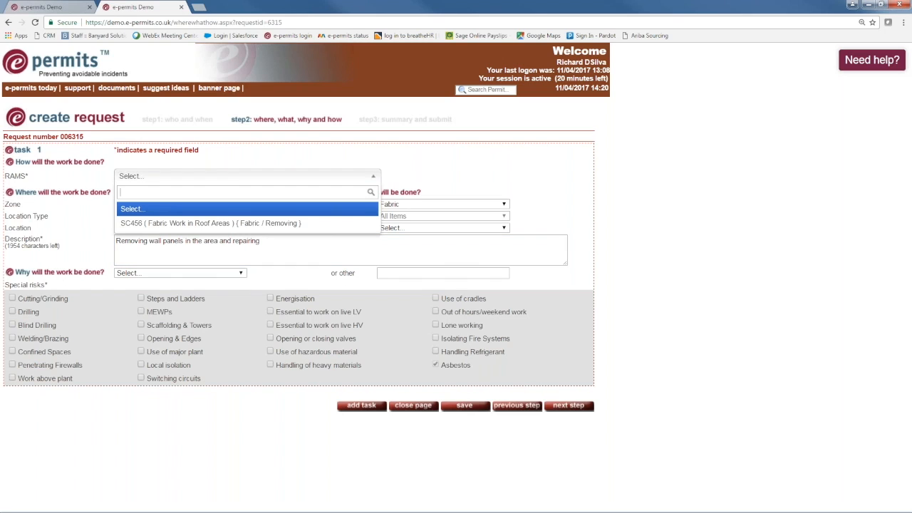
Use RAMS SC456, give Building services fault as the reason, and tick Work above plant.
click(187, 224)
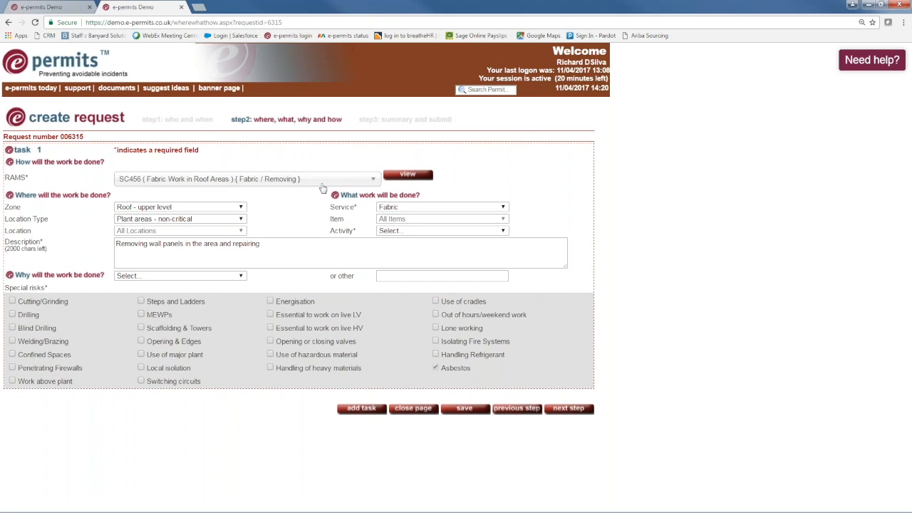
click(241, 275)
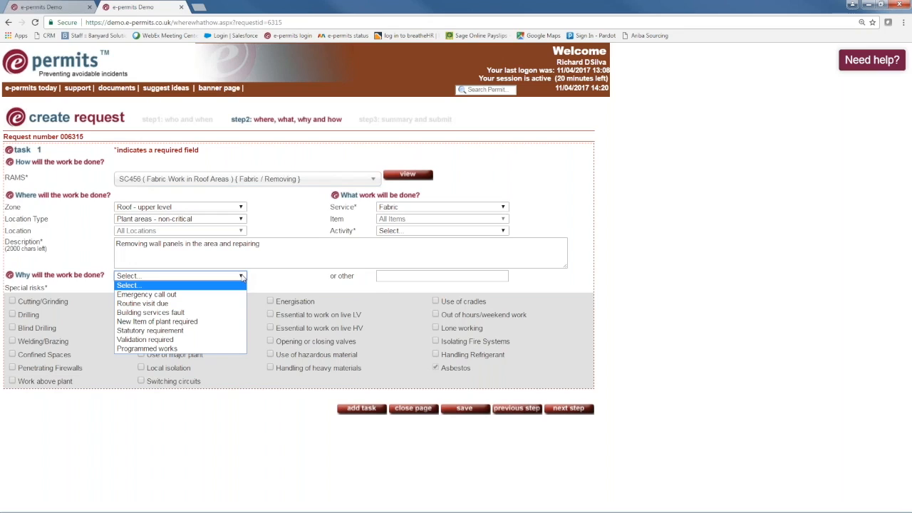
click(147, 313)
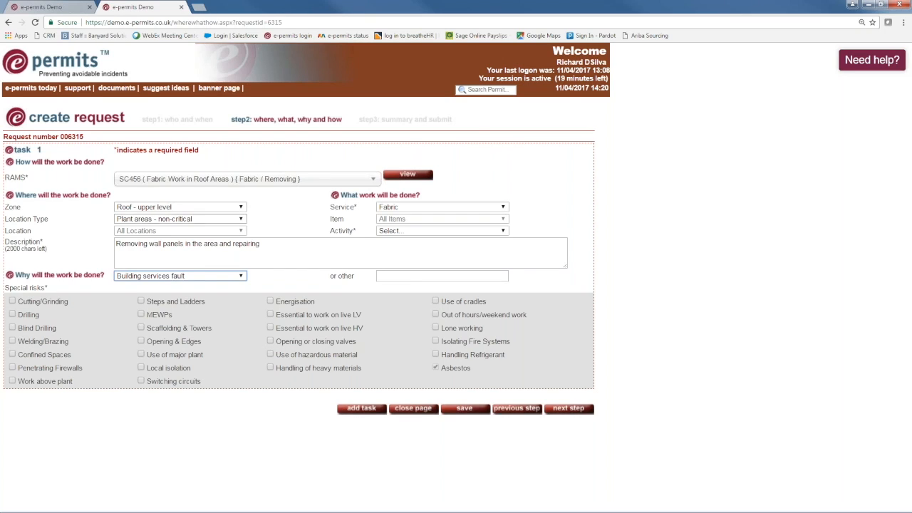
click(12, 382)
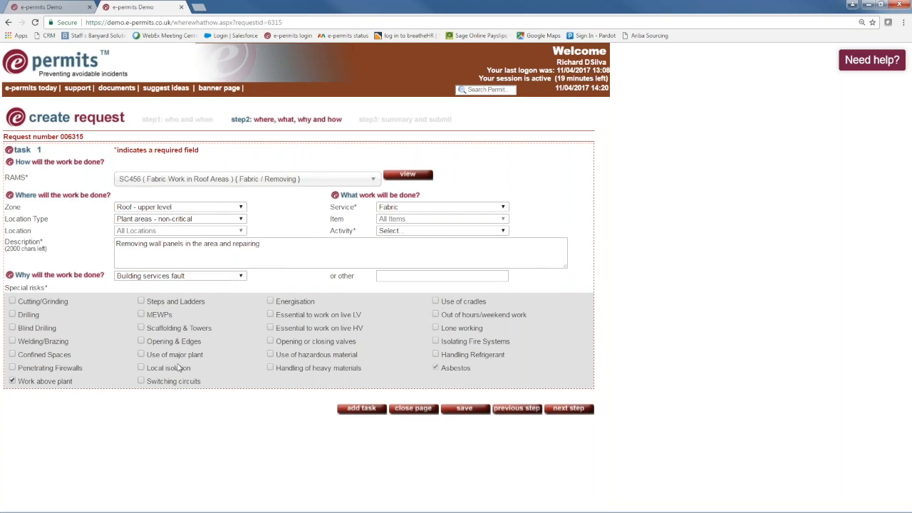
Proceed to the draft access permit request summary.
click(569, 408)
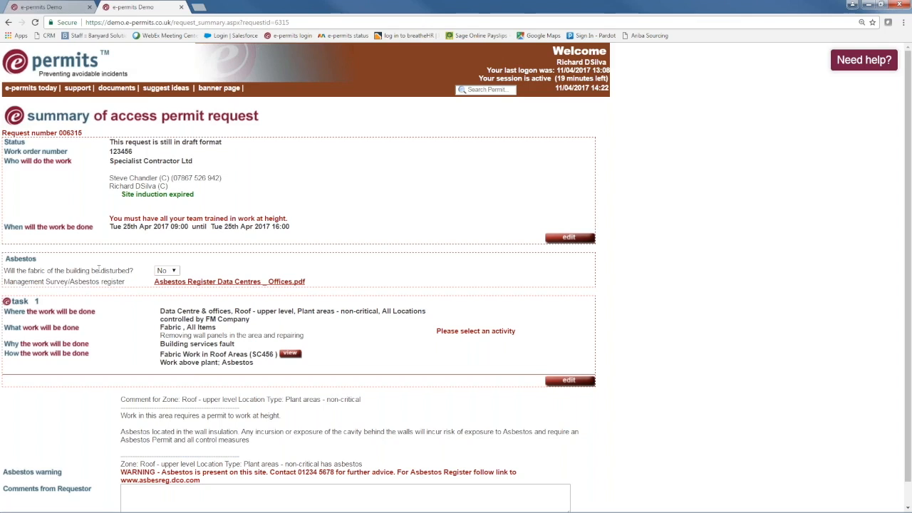
Answer Yes to building fabric being disturbed and attach the roof upper level asbestos survey PDF.
click(168, 270)
click(164, 290)
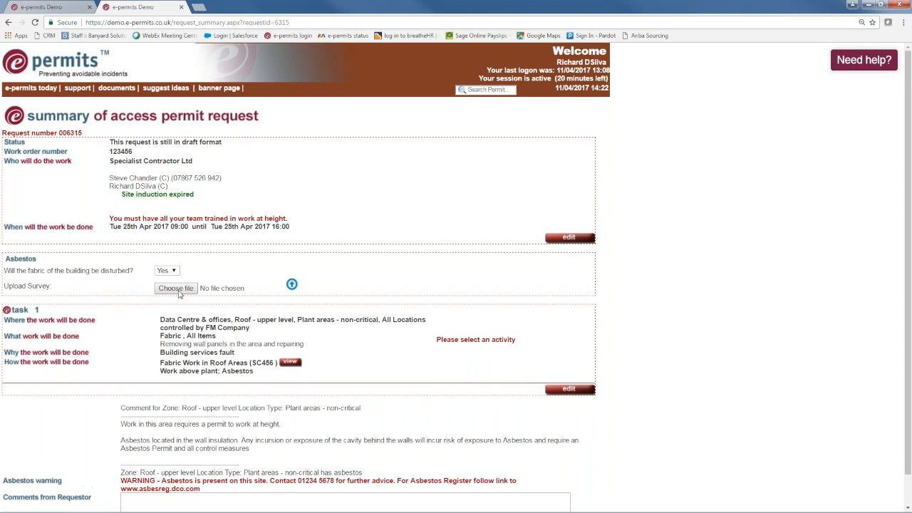
click(176, 289)
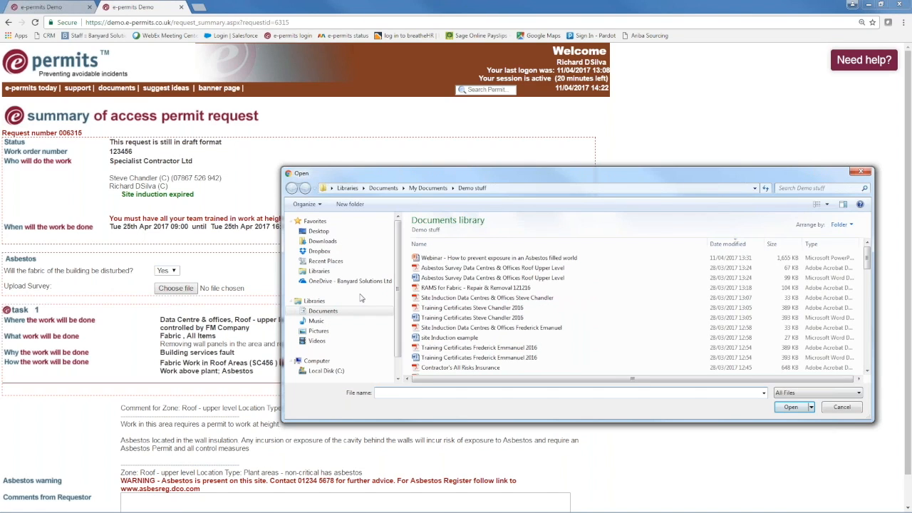
click(452, 269)
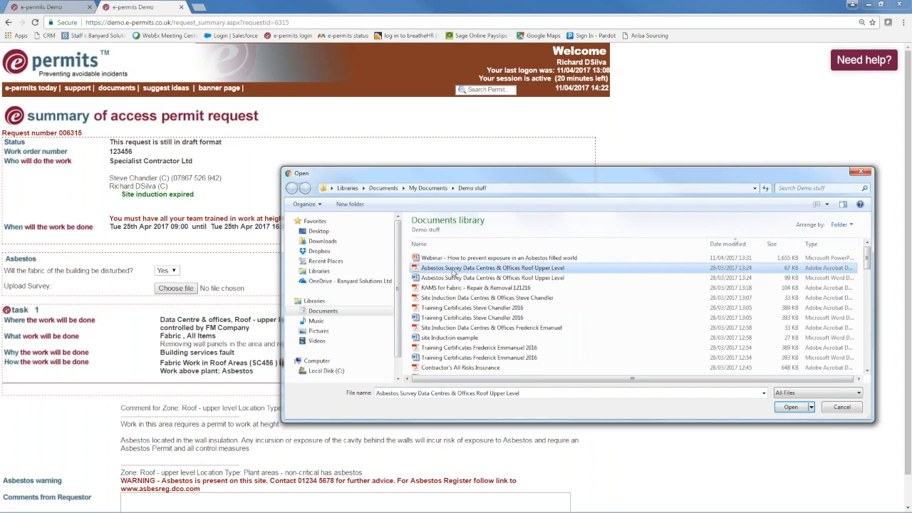
click(790, 408)
click(292, 285)
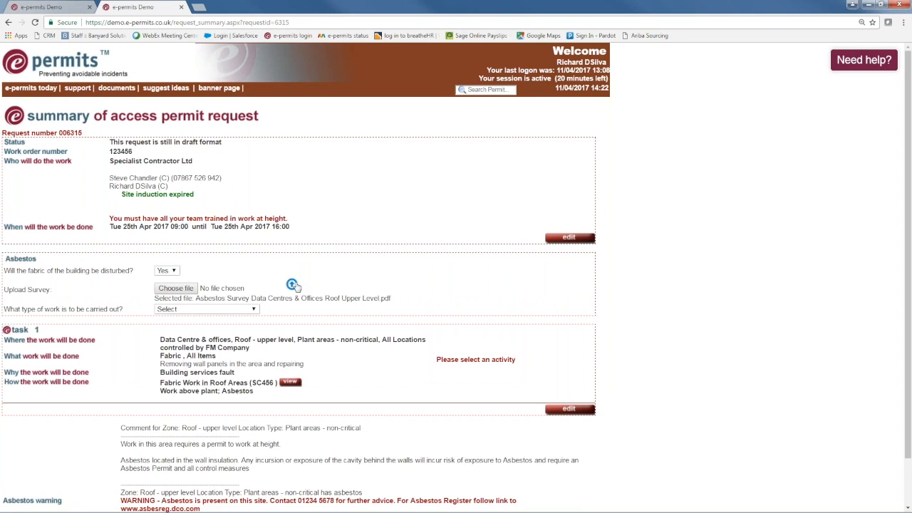
Set the asbestos work type to Licensed Work with Full Face RPE.
click(257, 309)
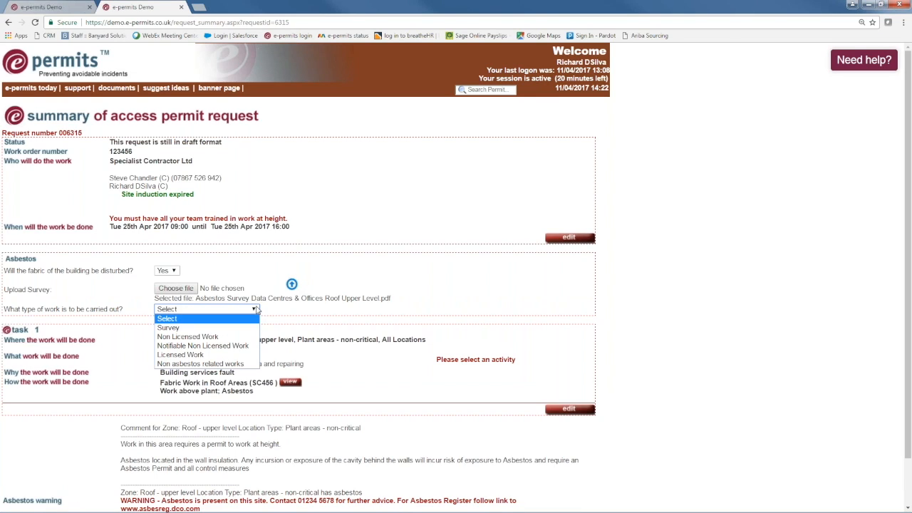
click(185, 355)
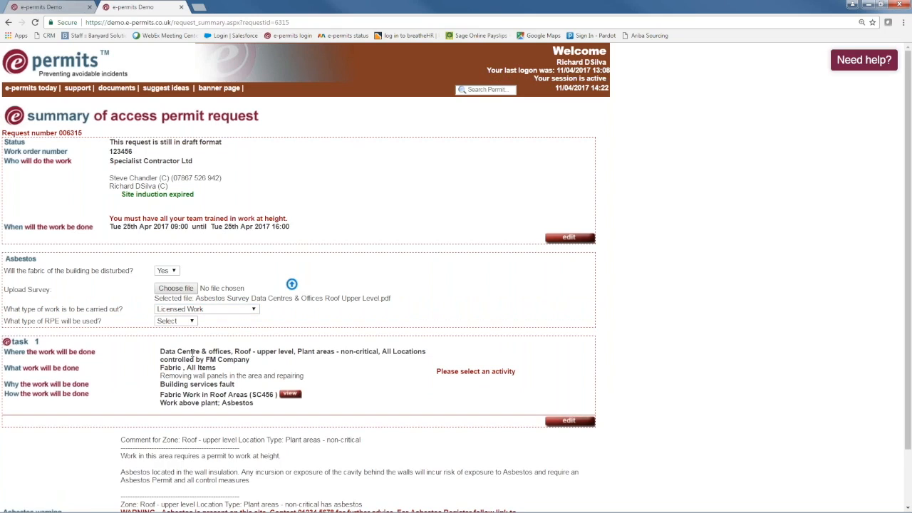
click(191, 321)
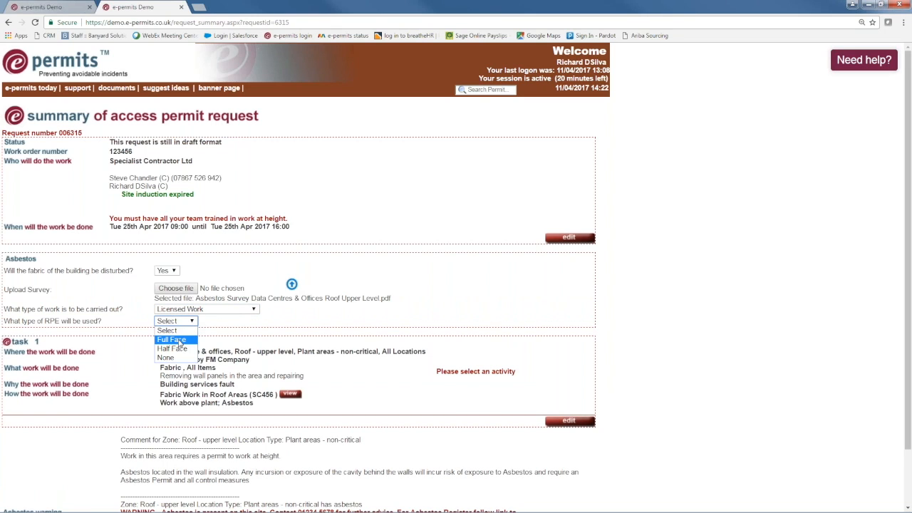
click(180, 339)
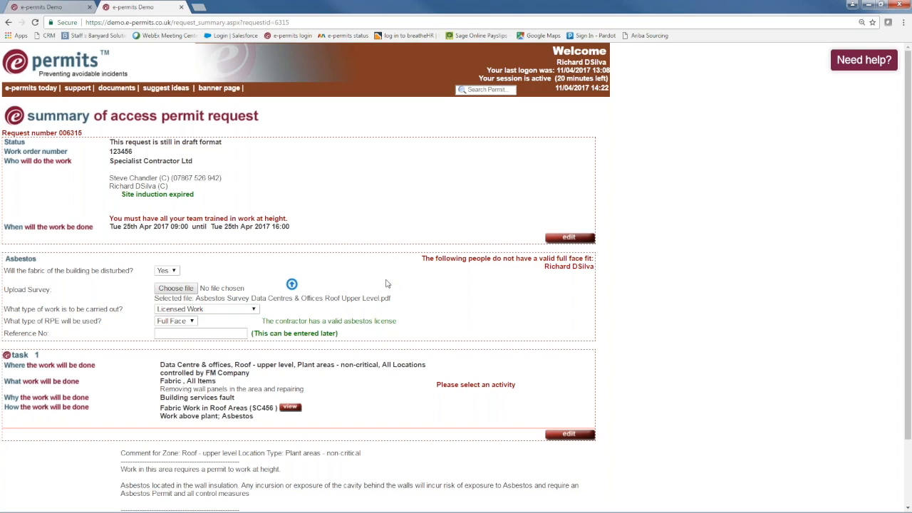
Remove the current extra team member, add a different user, and step back to the summary.
click(570, 238)
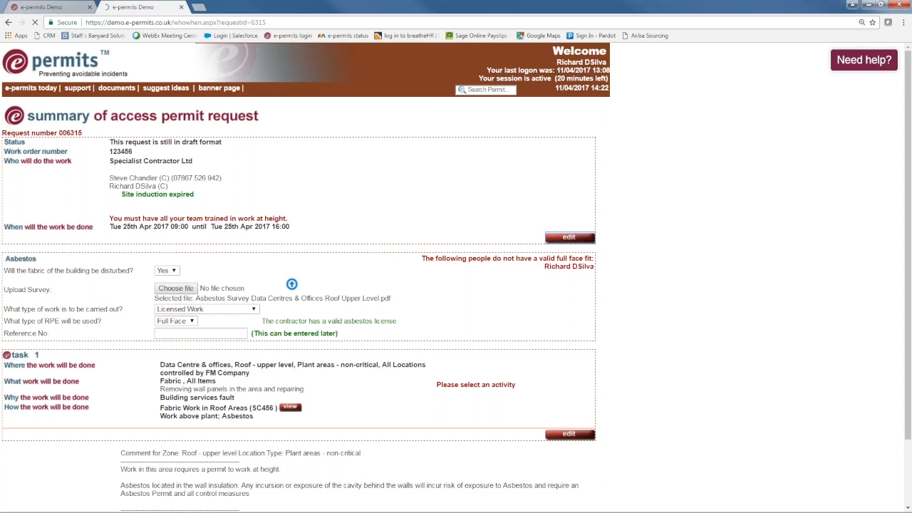
click(352, 263)
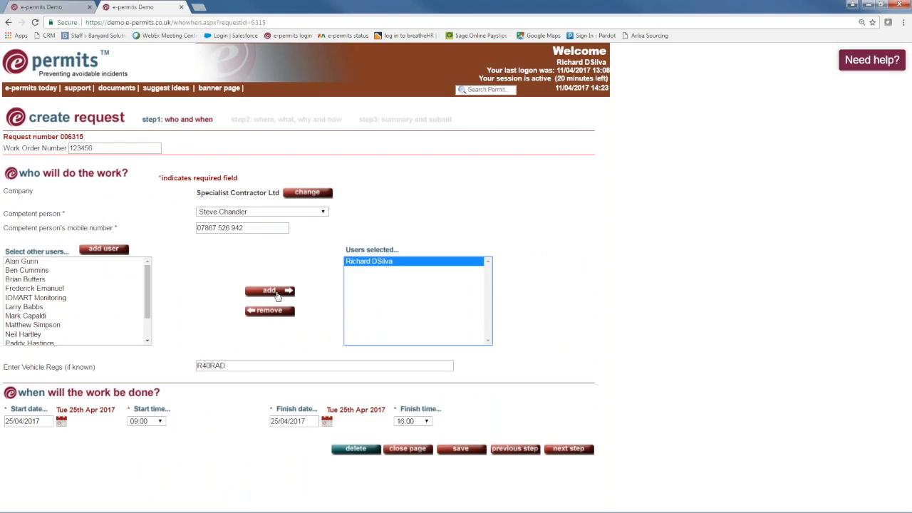
click(266, 312)
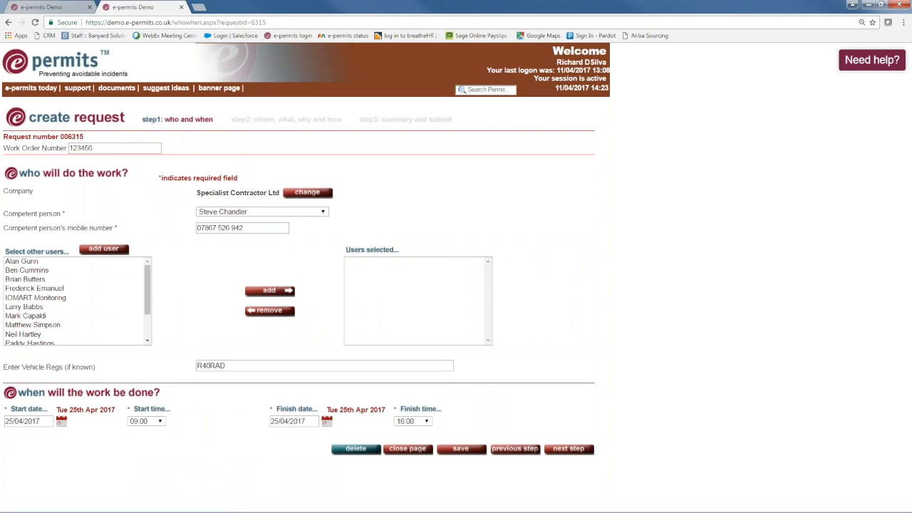
click(35, 289)
click(267, 292)
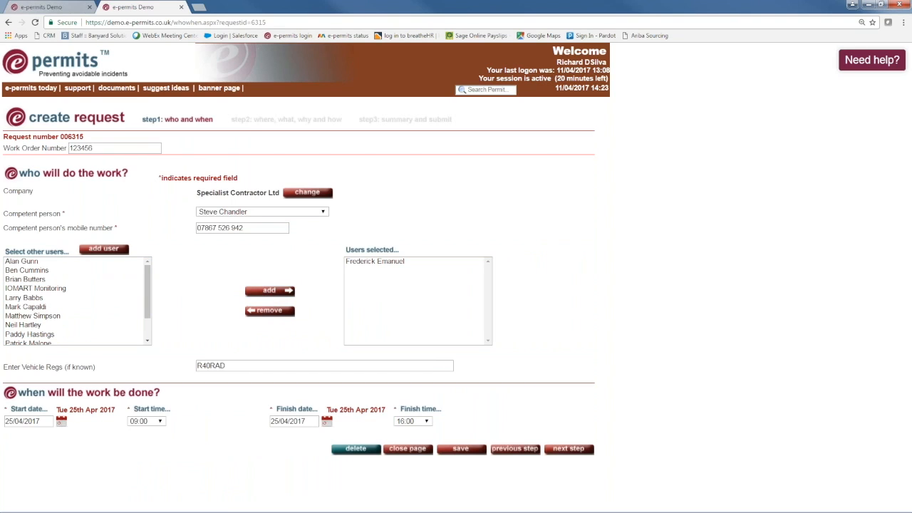
click(568, 448)
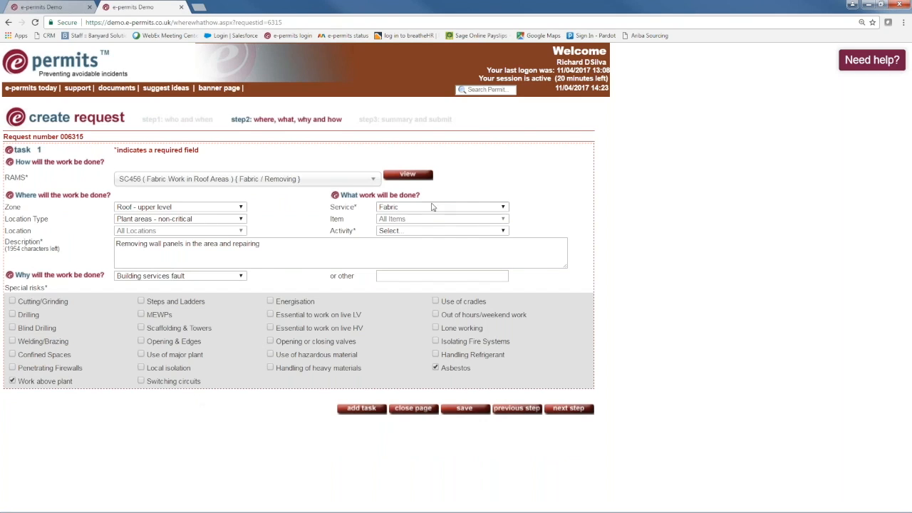
click(567, 411)
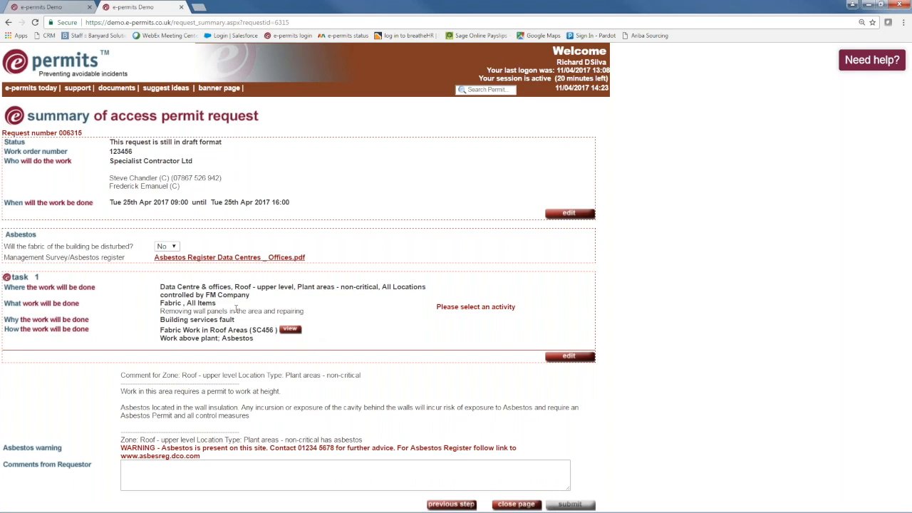
Answer Yes to fabric being disturbed and re-attach the roof upper level asbestos survey PDF.
click(167, 246)
click(166, 265)
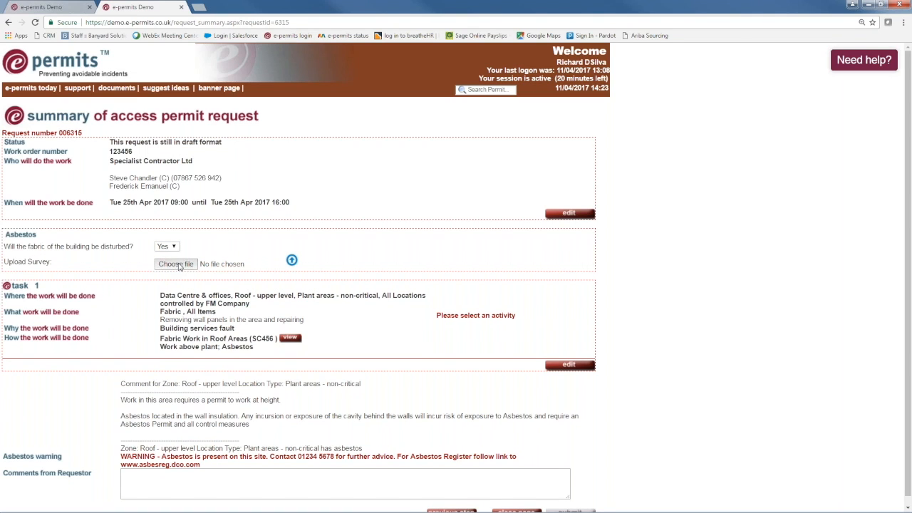
click(178, 264)
click(492, 267)
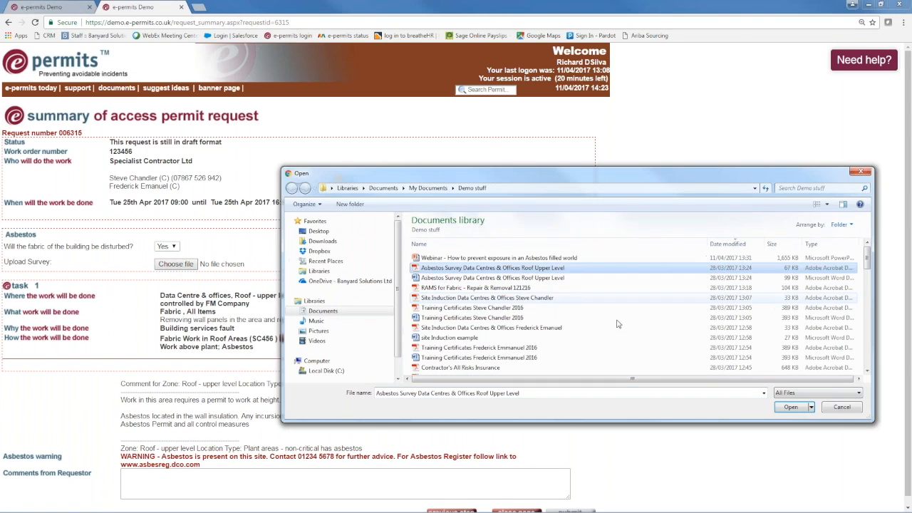
click(790, 407)
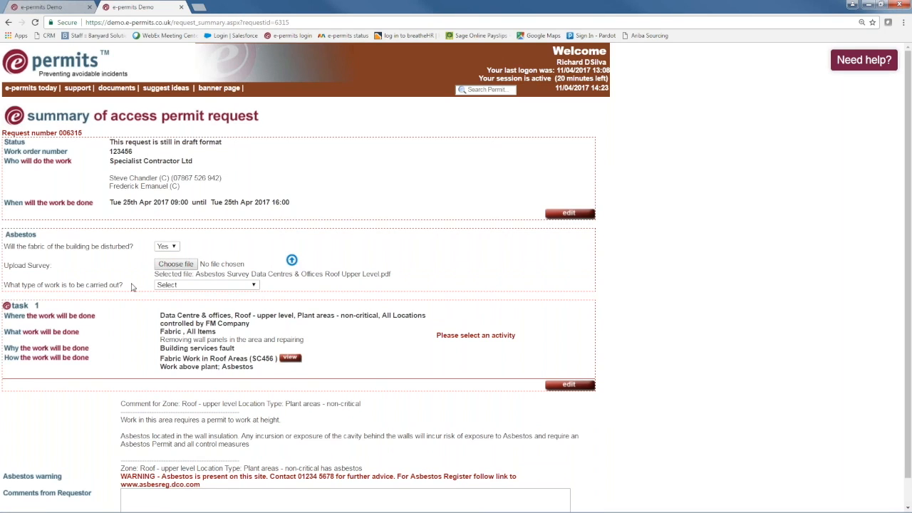
Set Licensed Work, Full Face RPE, and asbestos reference number HSE12345.
click(219, 285)
key(Down)
key(Down)
key(Down)
key(Down)
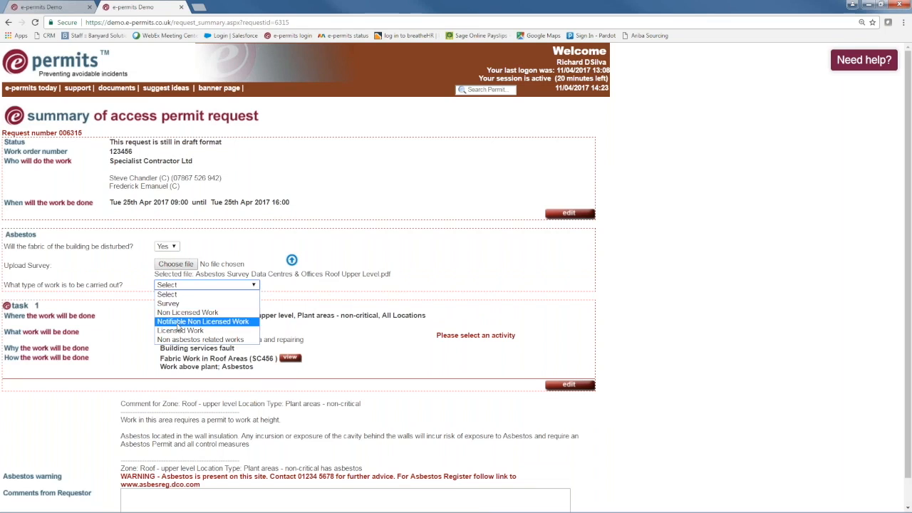
key(Return)
click(175, 297)
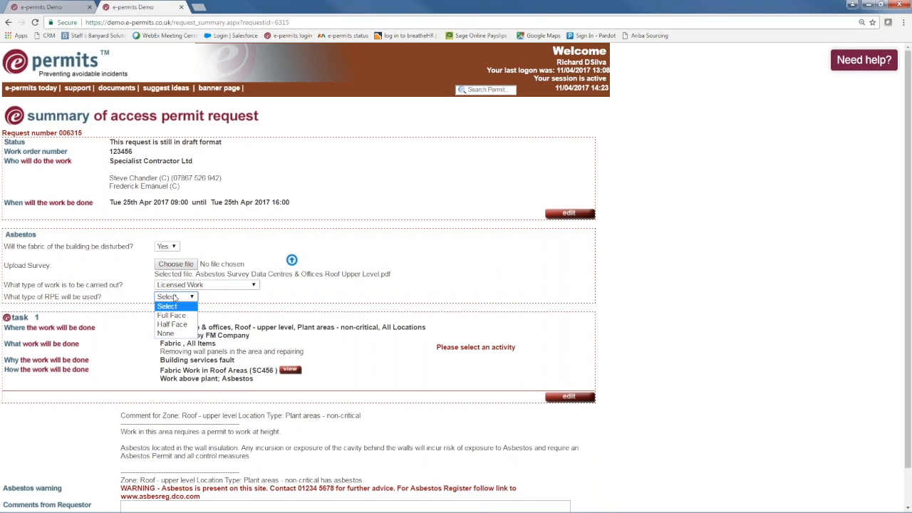
click(170, 315)
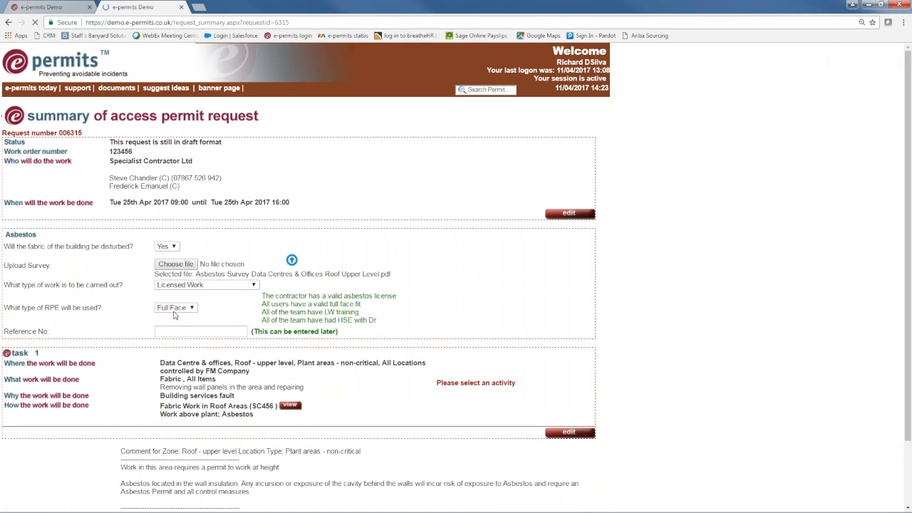
click(171, 331)
text(h)
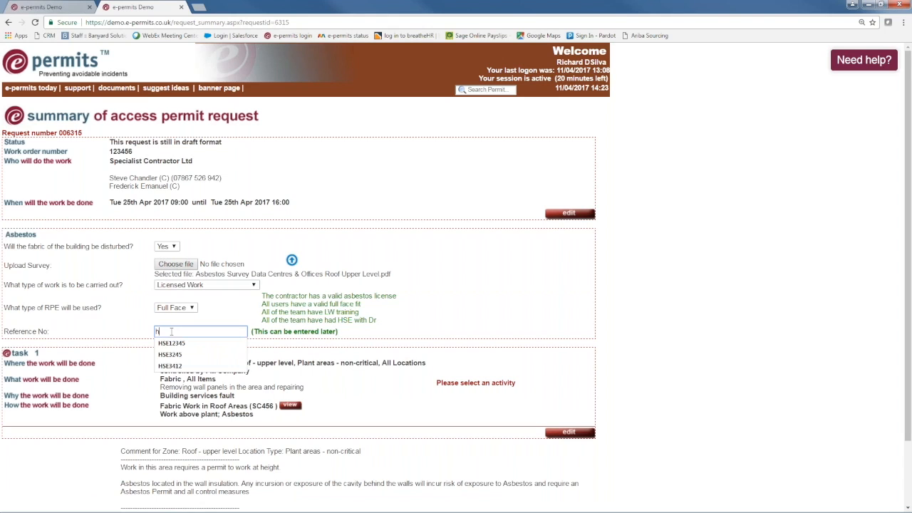
click(176, 344)
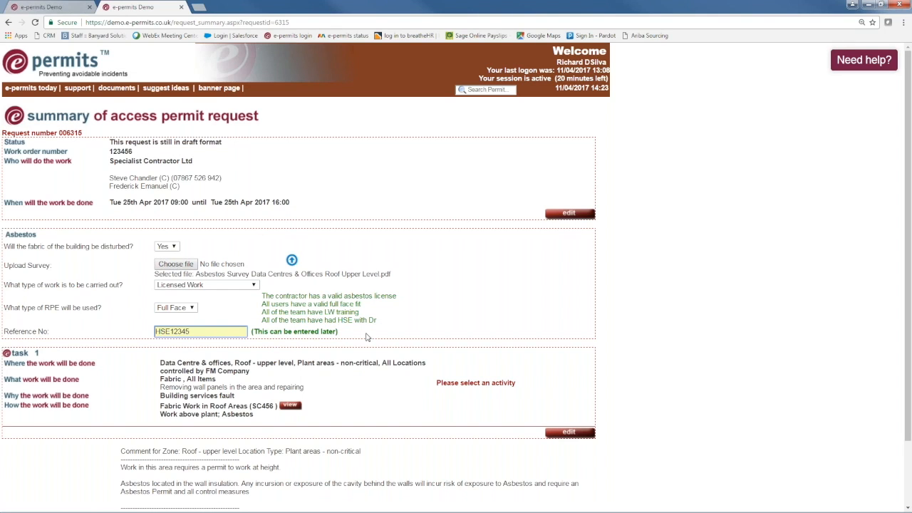
scroll(369, 337, down, 2)
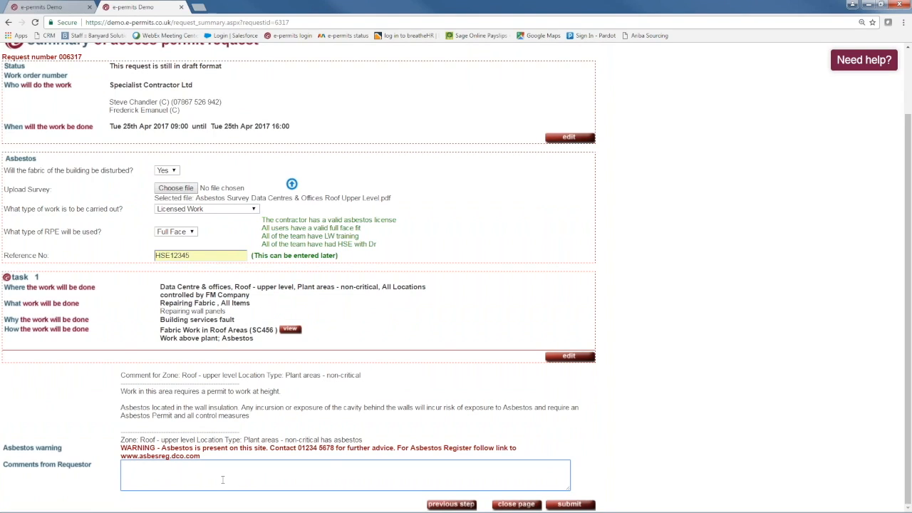
Add the requestor comment 'Due to work type no other activity to take place in the same location'.
text(Due to work type no other activi)
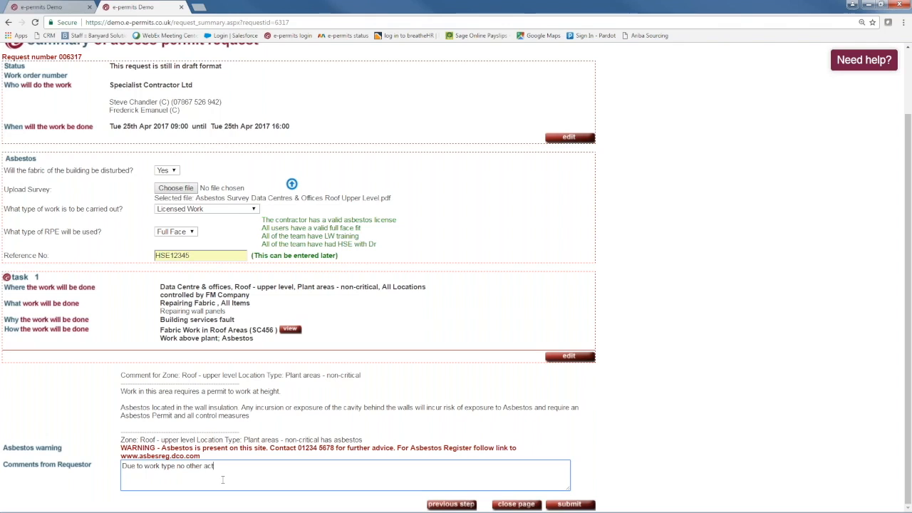
text(ty to take place in teh same location)
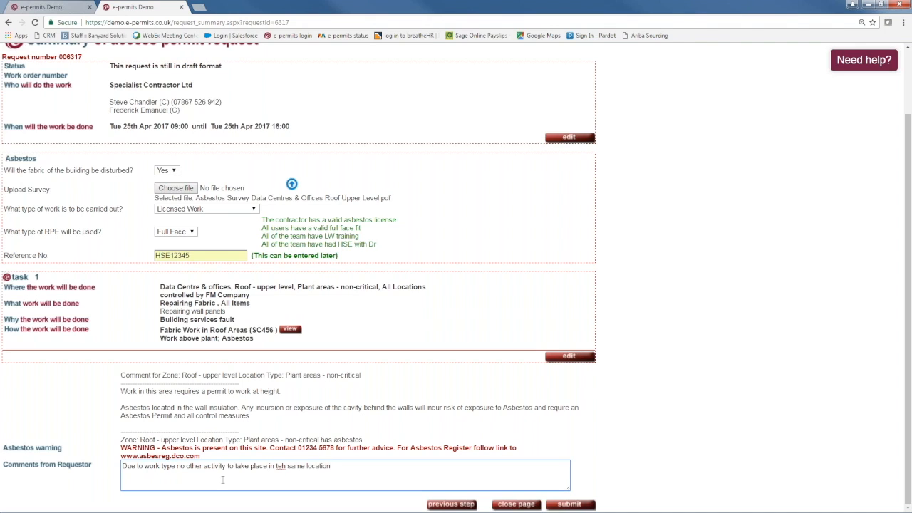
drag(290, 466, 276, 467)
text(the)
Submit the request and set the work at height permit to run 10:00–15:00.
click(569, 504)
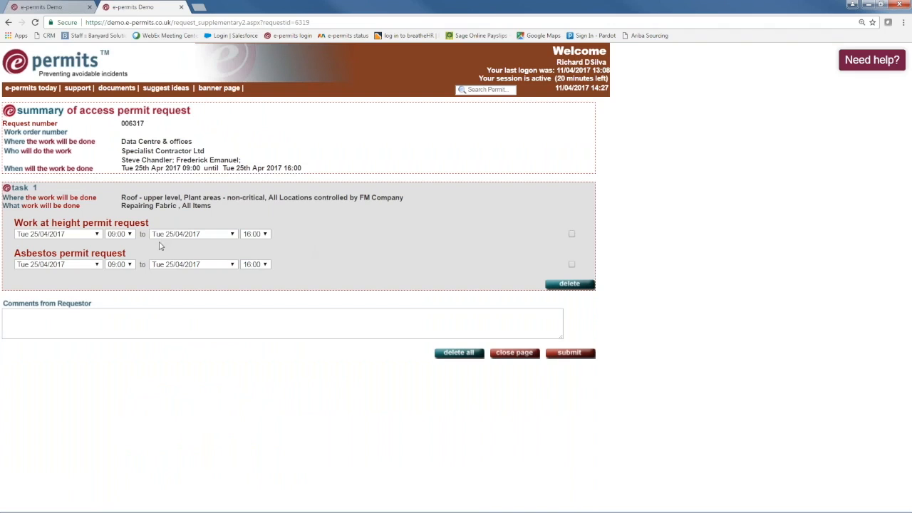
click(128, 235)
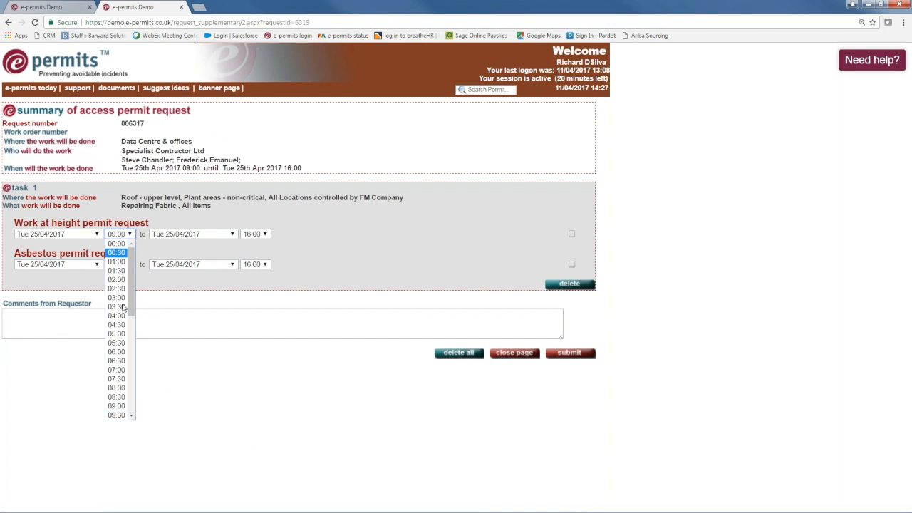
scroll(120, 410, down, 1)
click(121, 407)
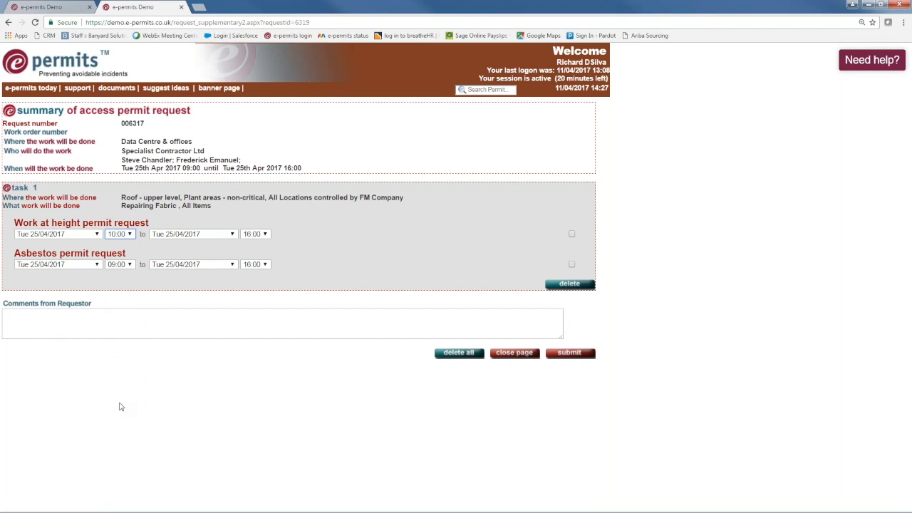
click(265, 235)
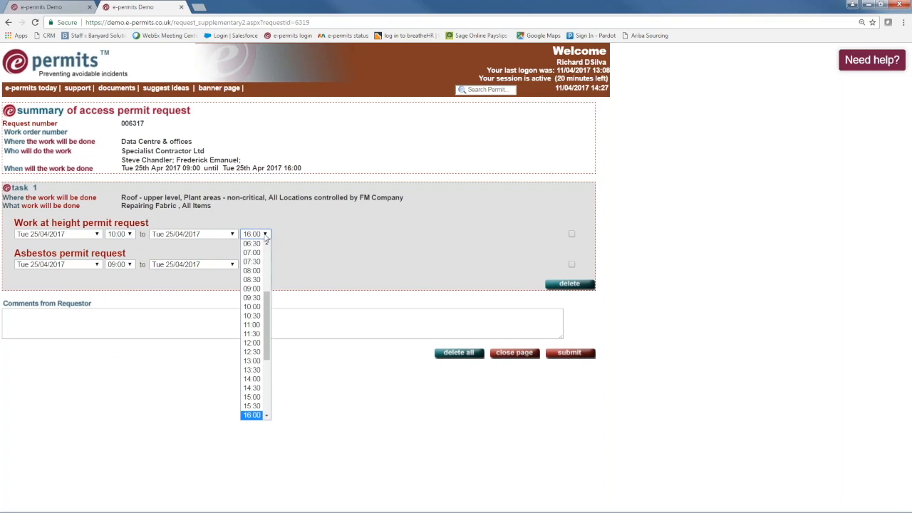
click(253, 399)
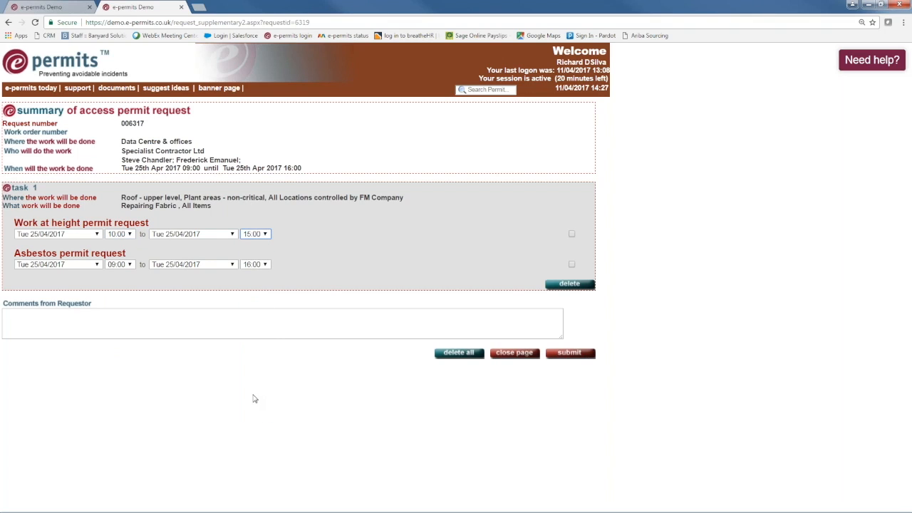
Set the asbestos permit to 10:00–15:00 and submit both permits for approval.
click(129, 265)
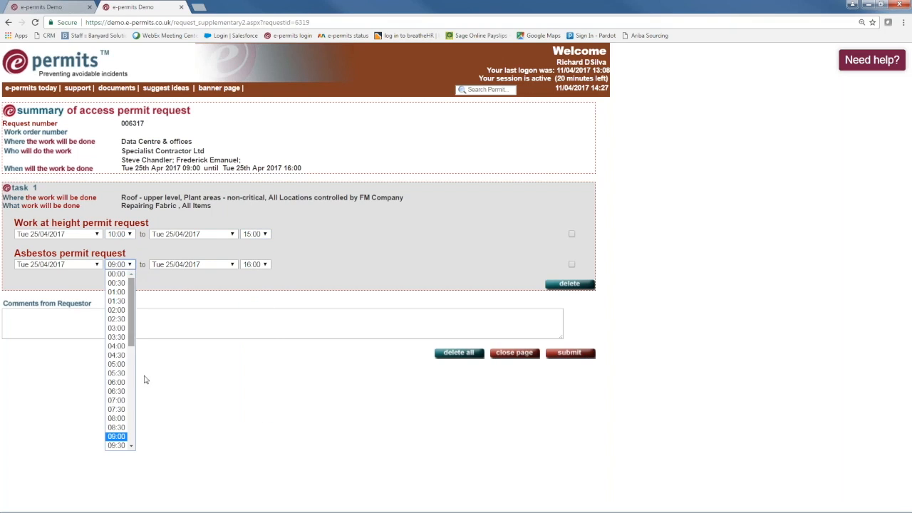
click(116, 435)
click(264, 264)
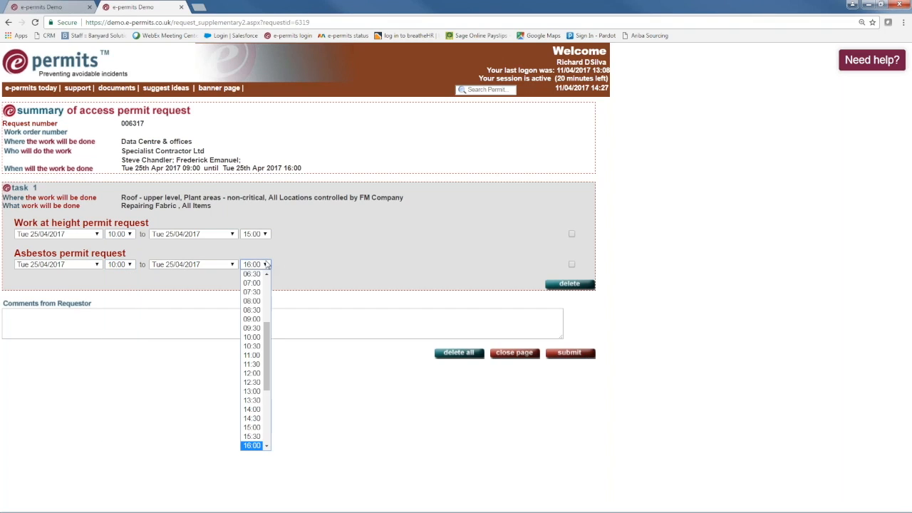
click(252, 426)
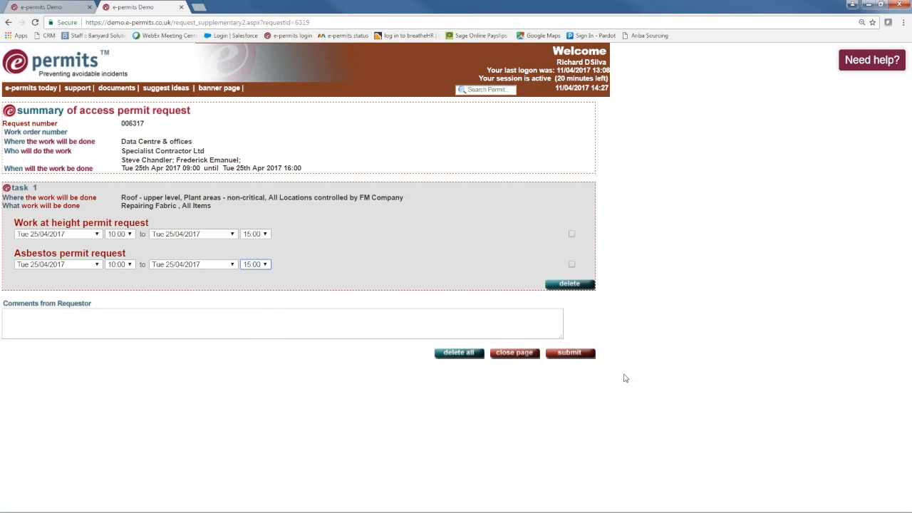
click(575, 353)
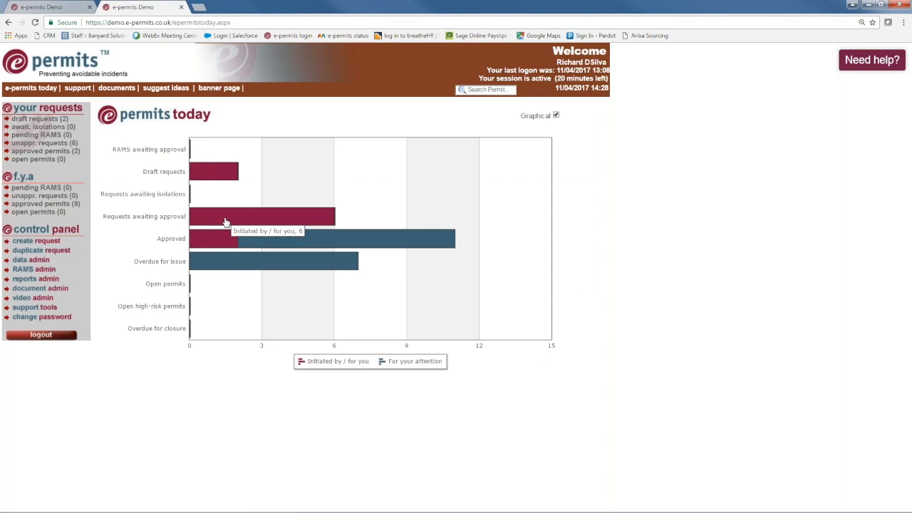
List requests awaiting approval, expand 006317, then bring up the second browser's login page.
click(225, 222)
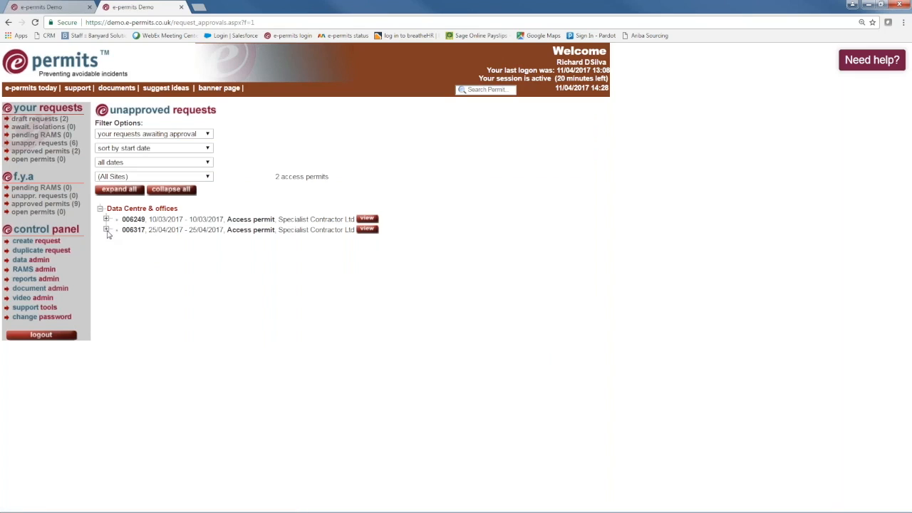
click(106, 229)
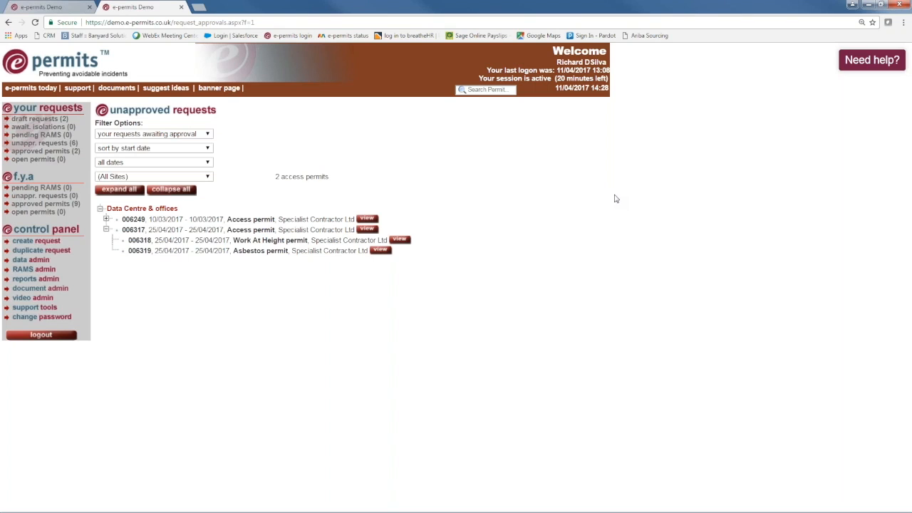
key(alt+Tab)
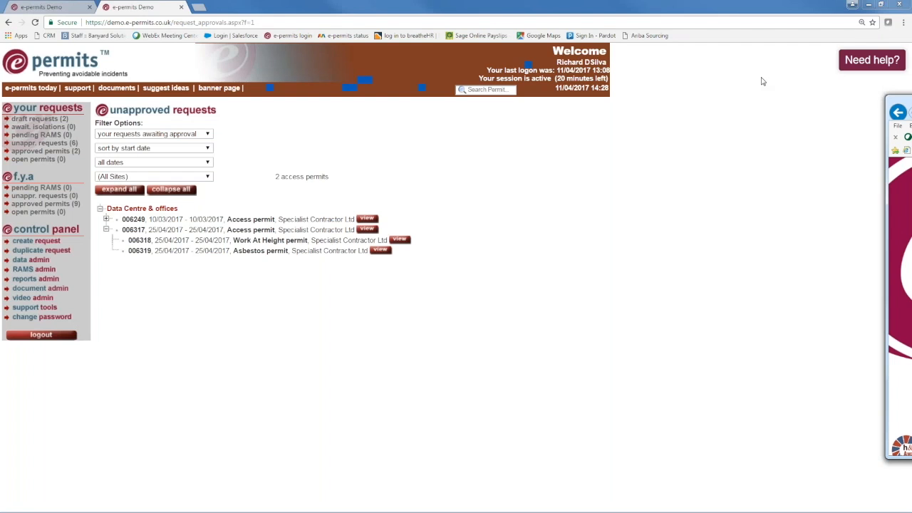
drag(482, 87, 316, 67)
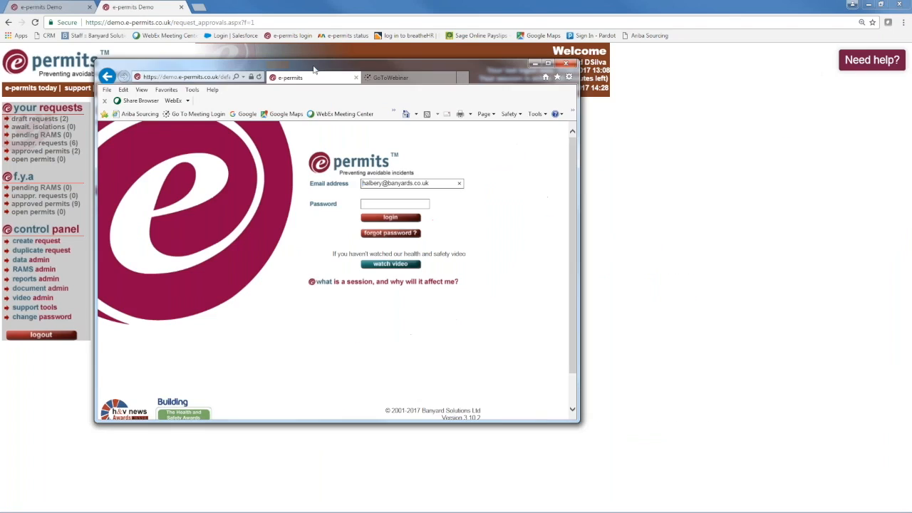
Maximize the second browser window and log in to e-permits as the approver.
click(548, 64)
click(277, 145)
text(••••••••••)
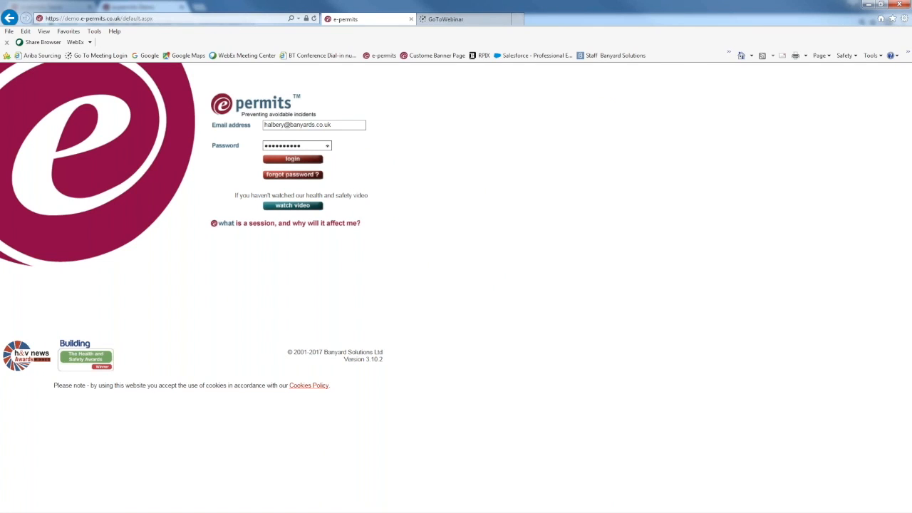
click(287, 160)
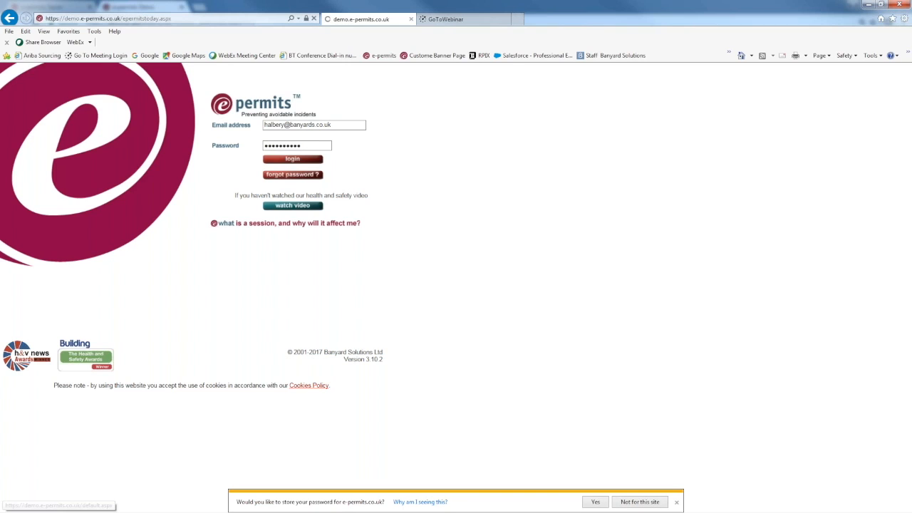
mouse_move(275, 208)
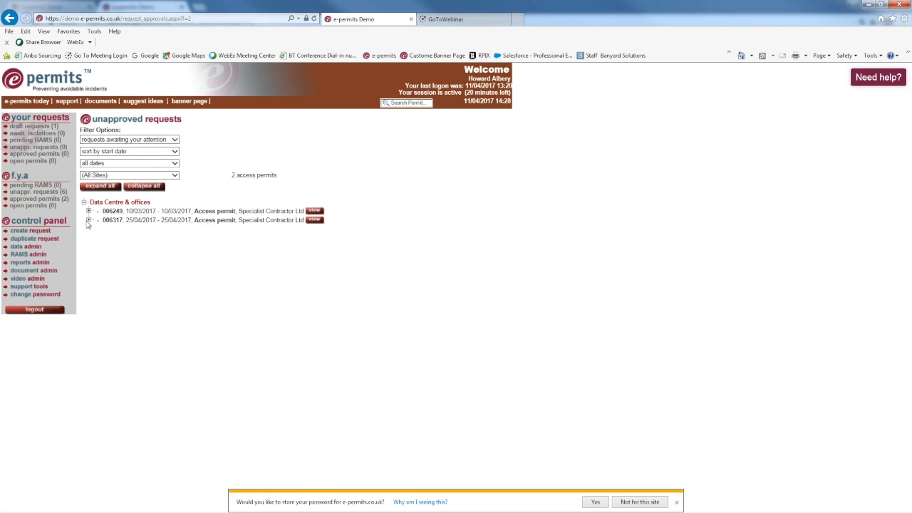
Expand request 006317 and view its summary, including the clash with request 006301.
click(88, 221)
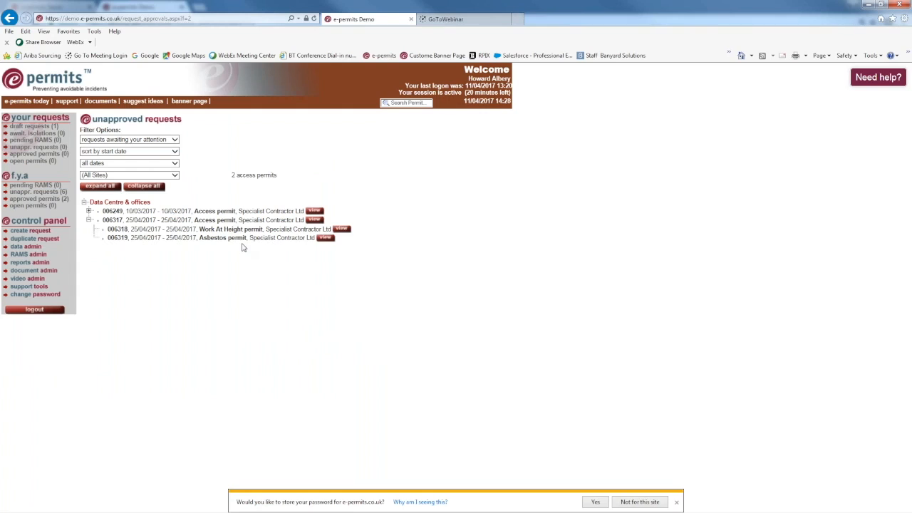
click(315, 220)
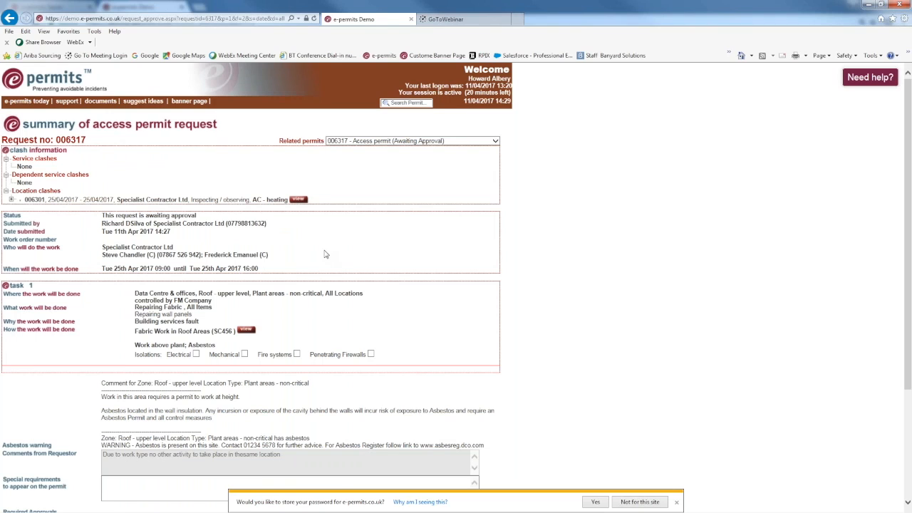
scroll(324, 255, down, 1)
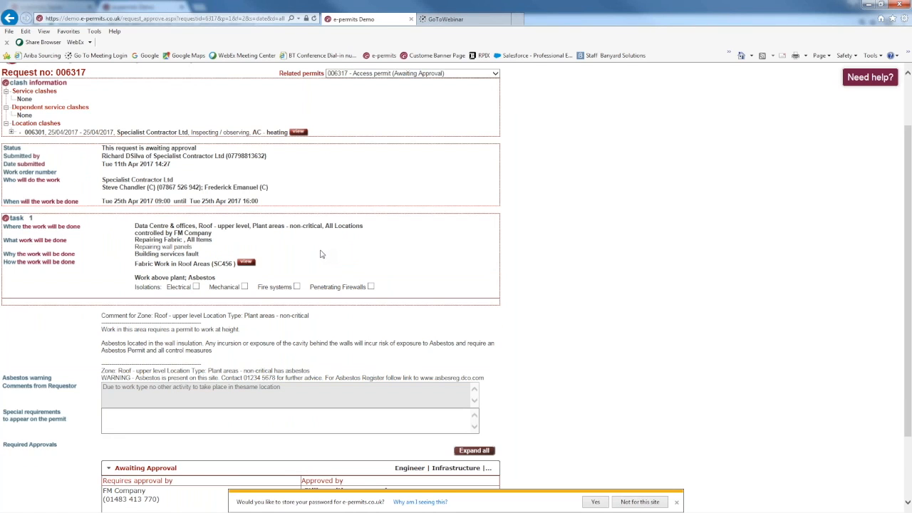
scroll(319, 246, up, 1)
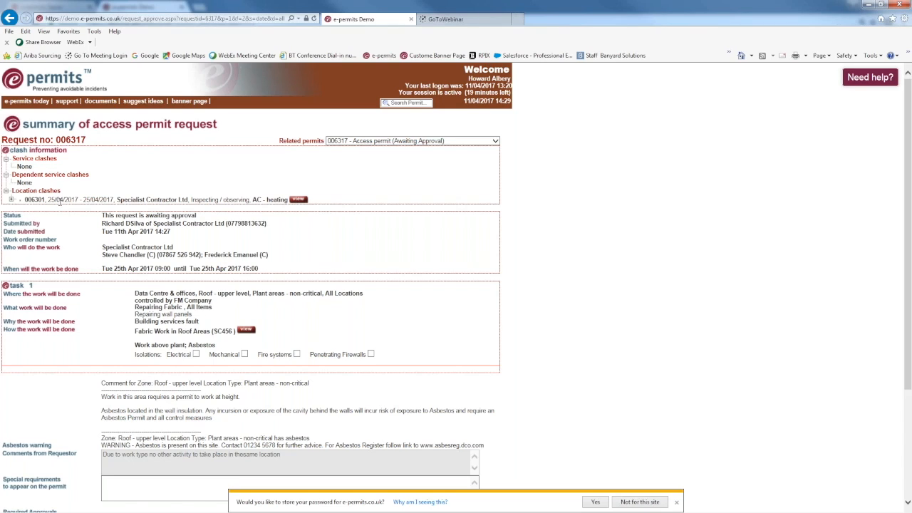
Open clashing request 006301 in a new tab, compare it, and return to request 006317.
click(299, 200)
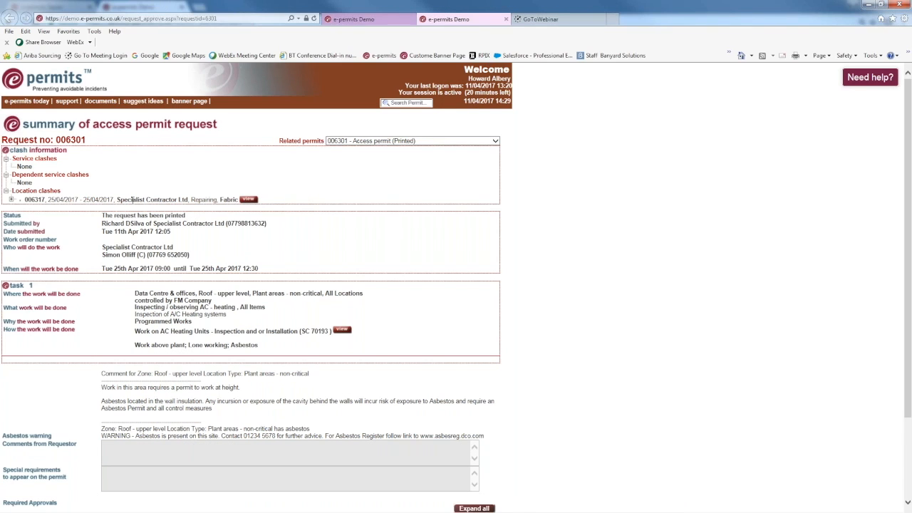
scroll(132, 200, down, 1)
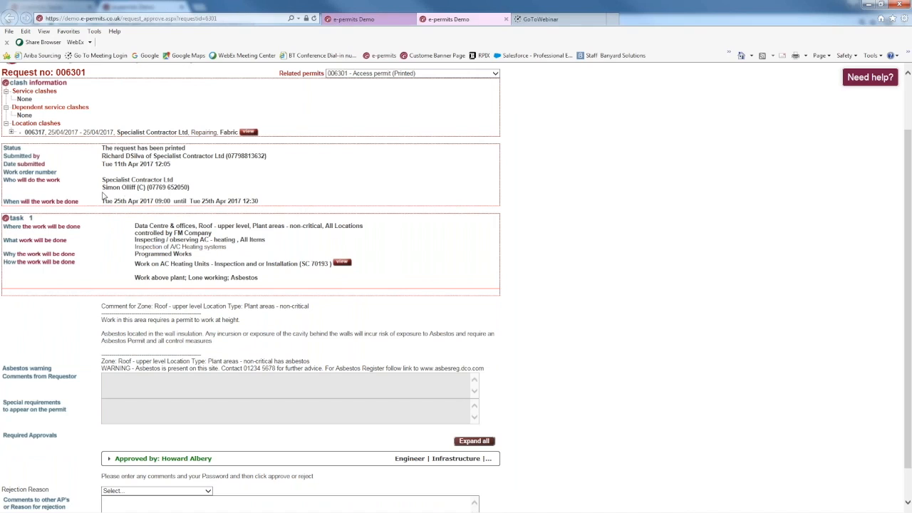
scroll(93, 193, down, 1)
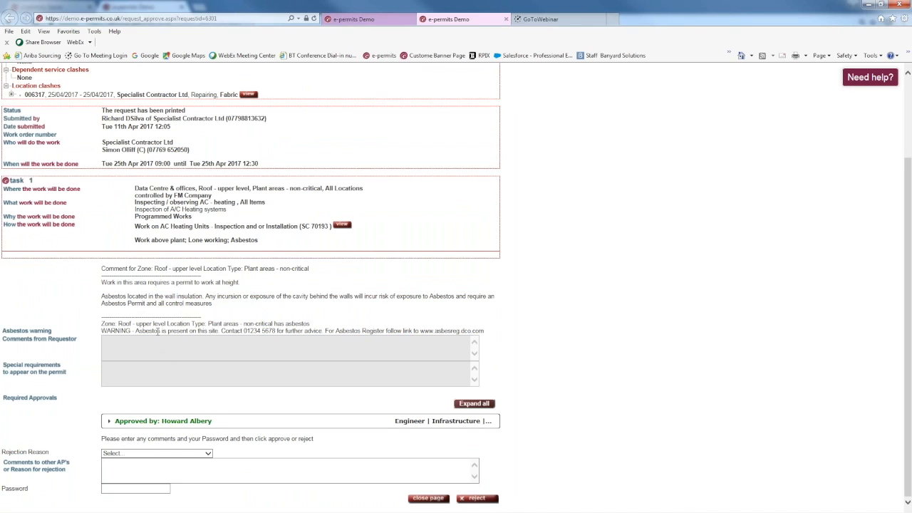
scroll(156, 326, up, 2)
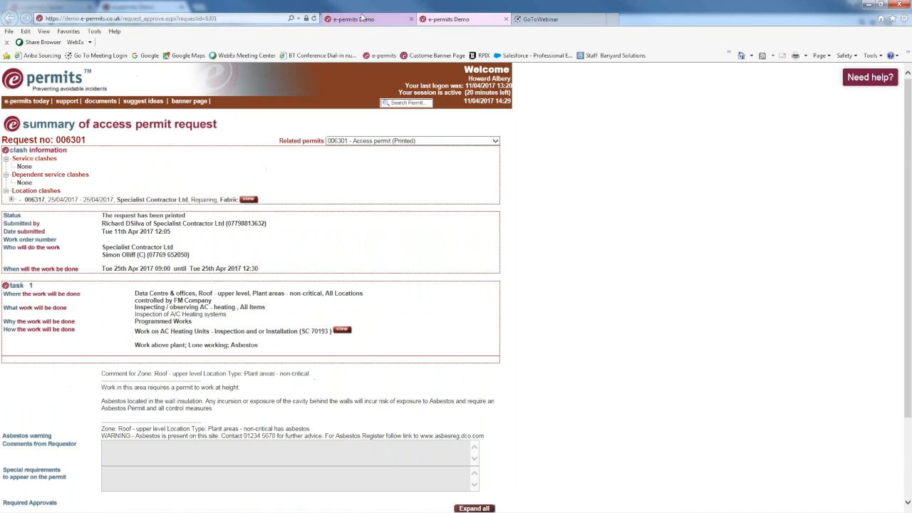
click(364, 19)
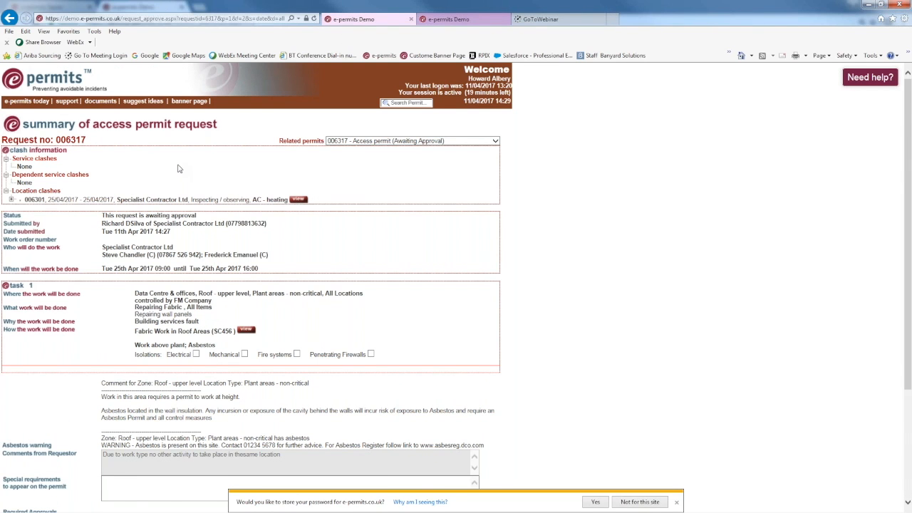
scroll(280, 305, down, 4)
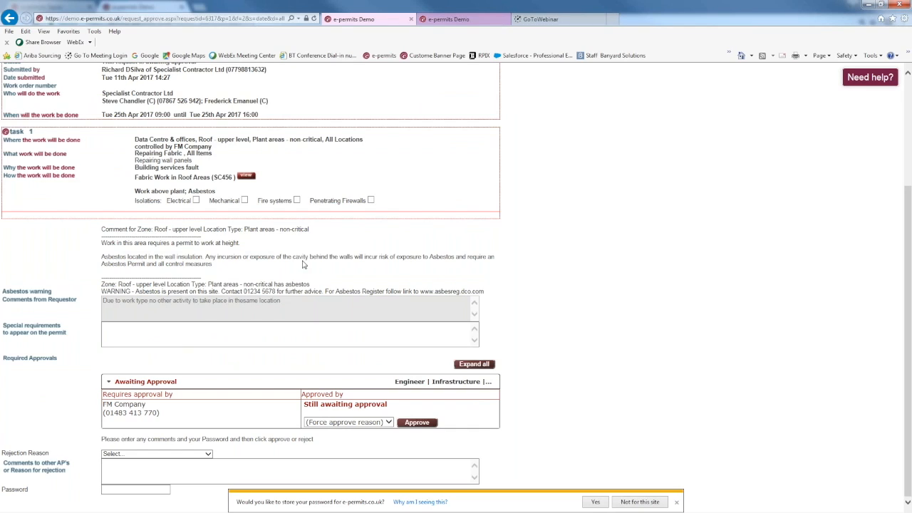
click(465, 20)
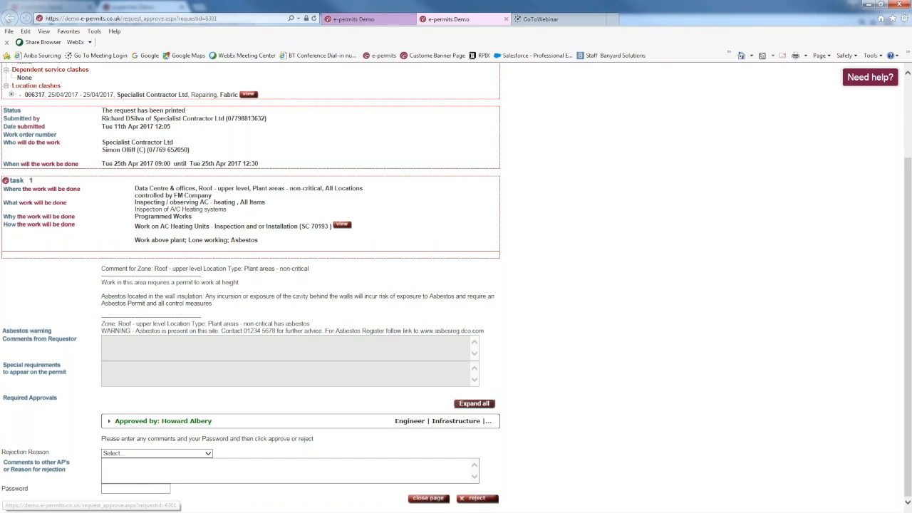
scroll(362, 302, up, 3)
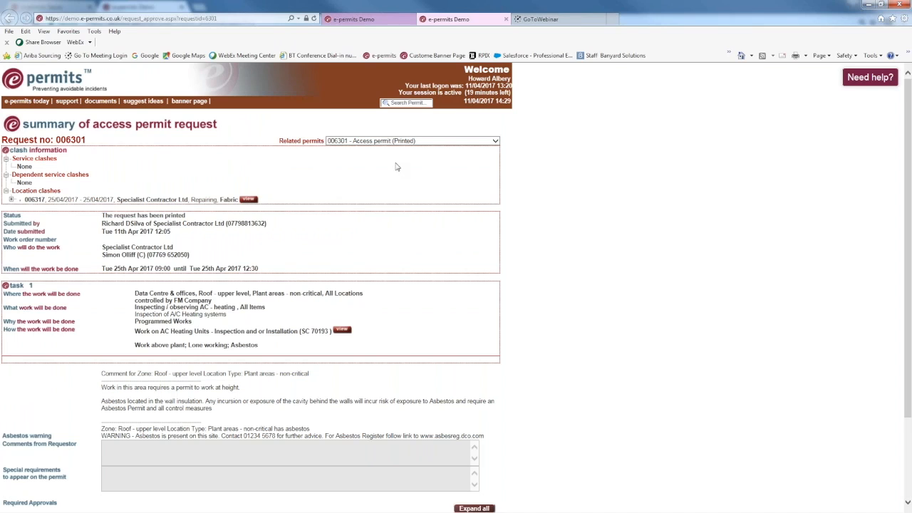
click(352, 18)
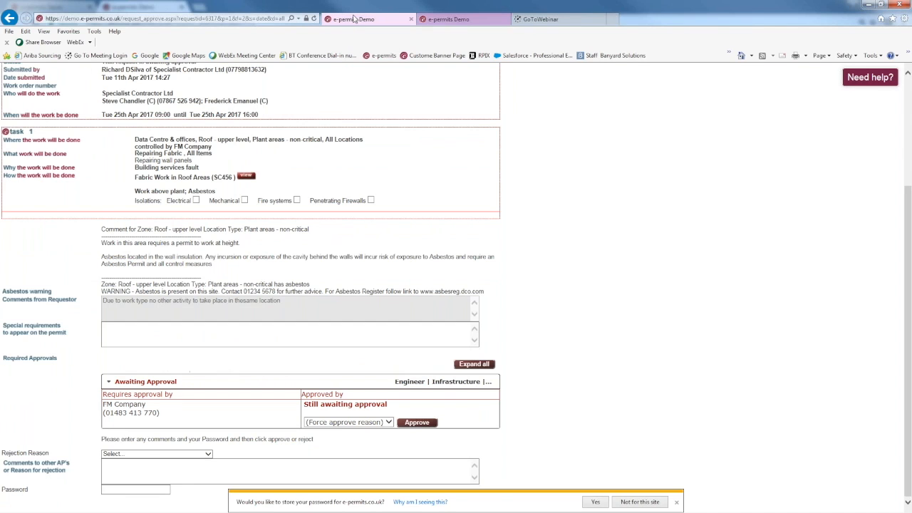
scroll(301, 177, up, 3)
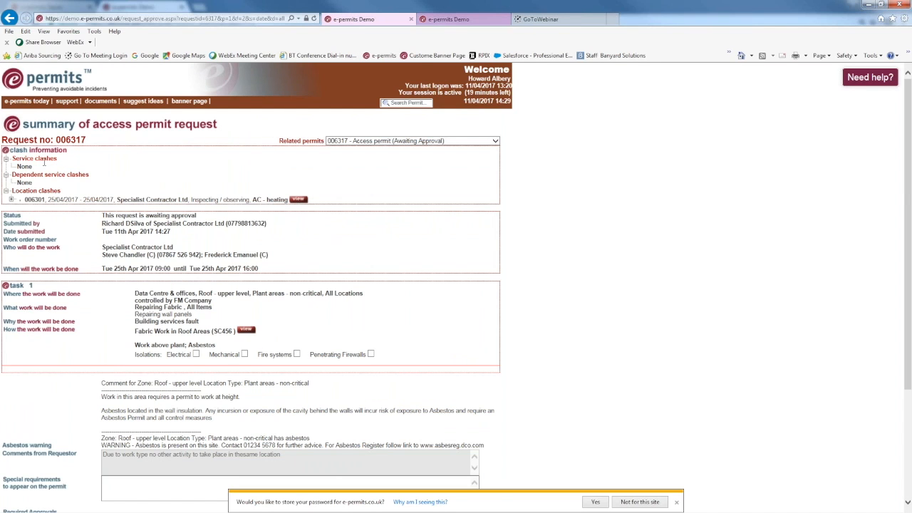
click(497, 142)
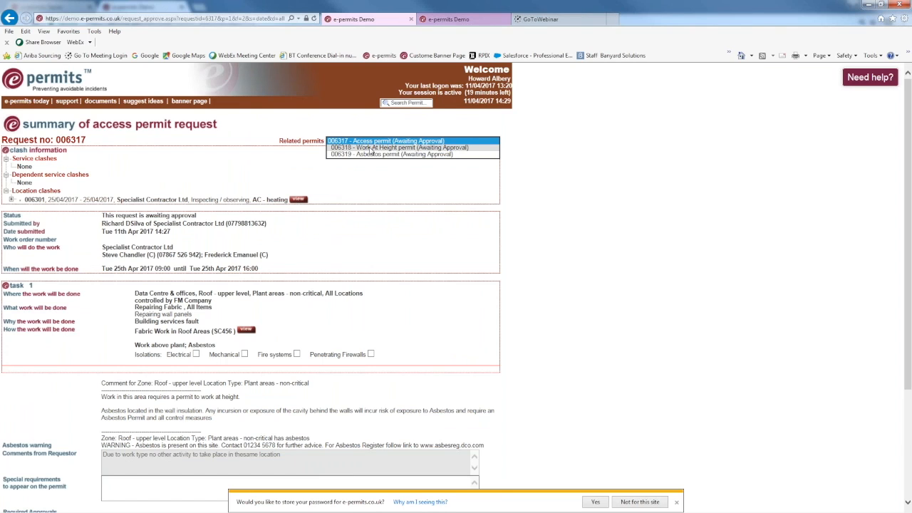
click(420, 148)
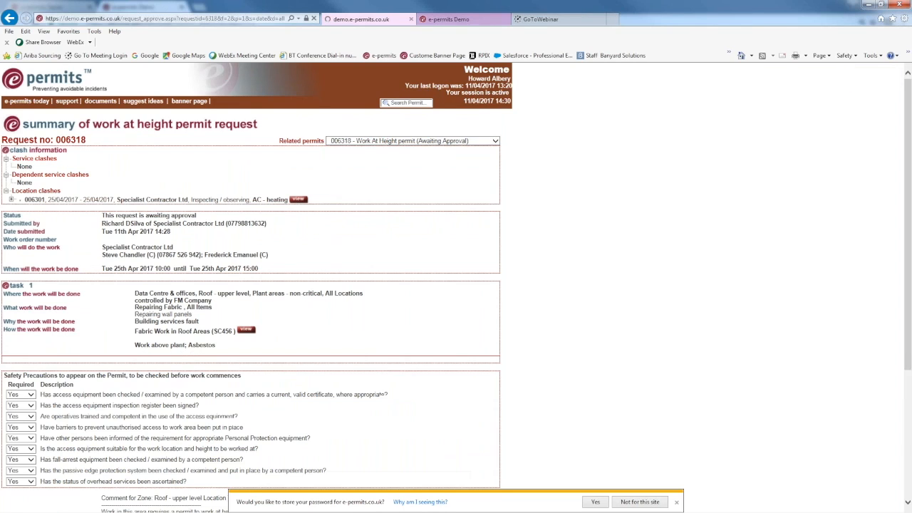
scroll(43, 214, down, 2)
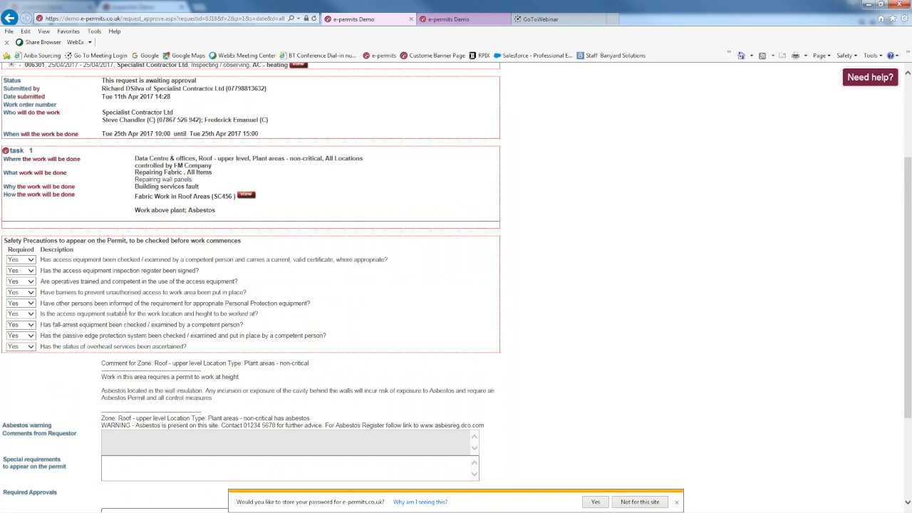
scroll(125, 310, down, 3)
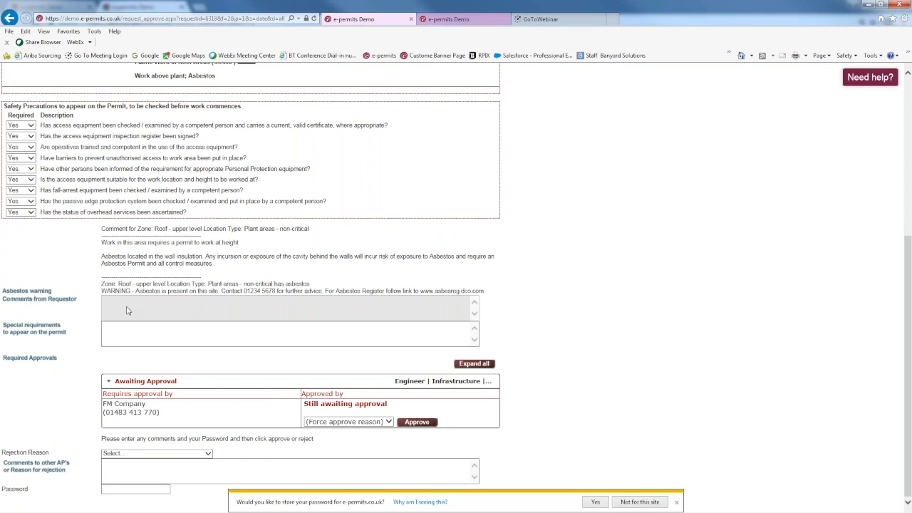
scroll(128, 311, up, 5)
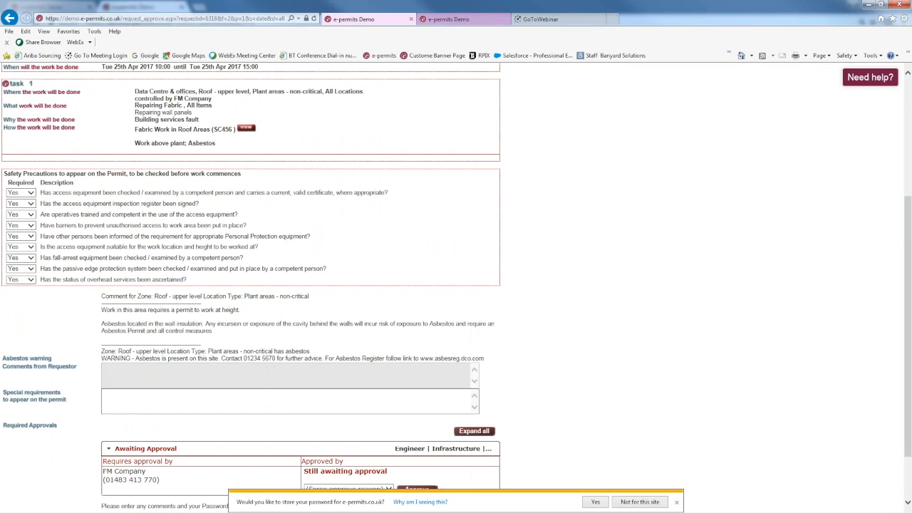
click(363, 142)
click(370, 134)
scroll(72, 312, down, 5)
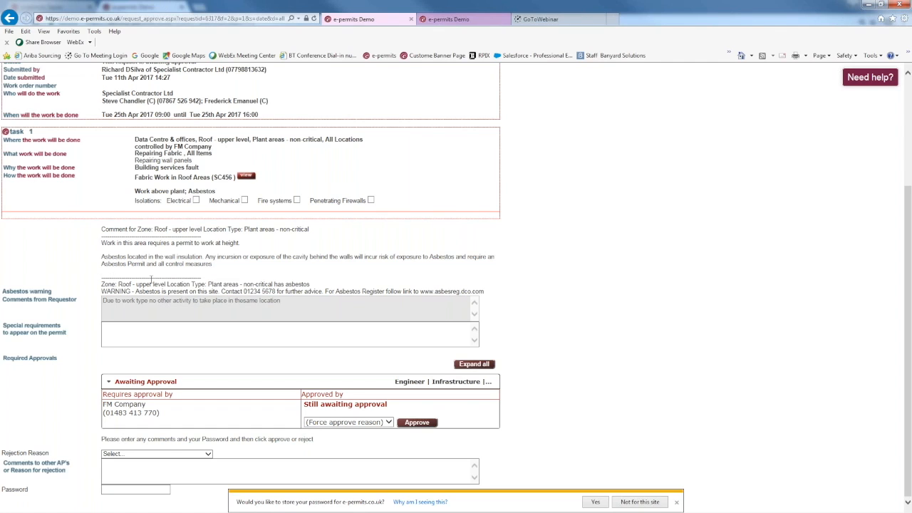
Enter the approver's password, dismiss the store-password prompt, and approve request 006317.
scroll(151, 279, up, 4)
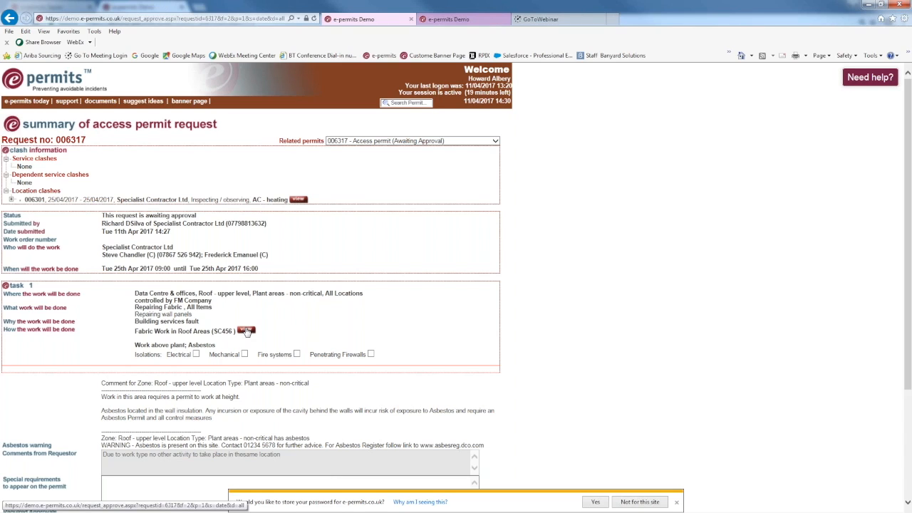
scroll(110, 296, down, 3)
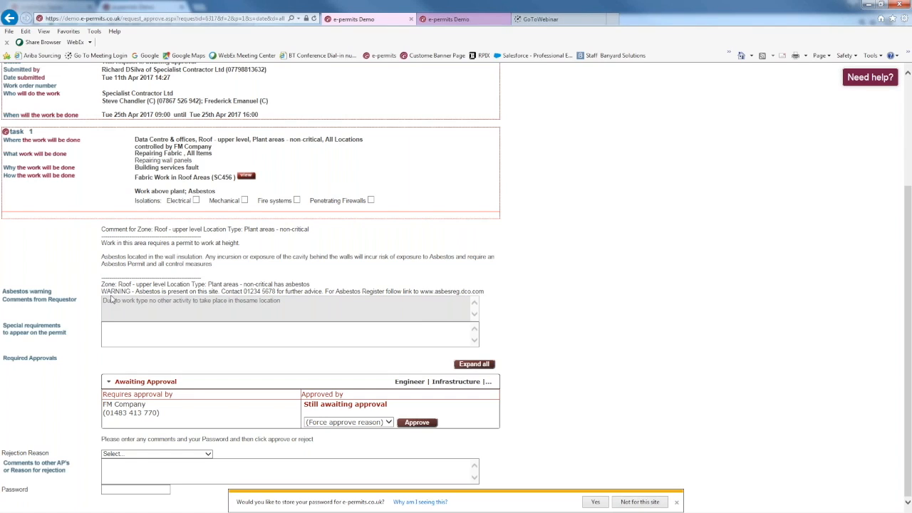
click(135, 489)
text(•••••••••)
click(676, 502)
click(431, 502)
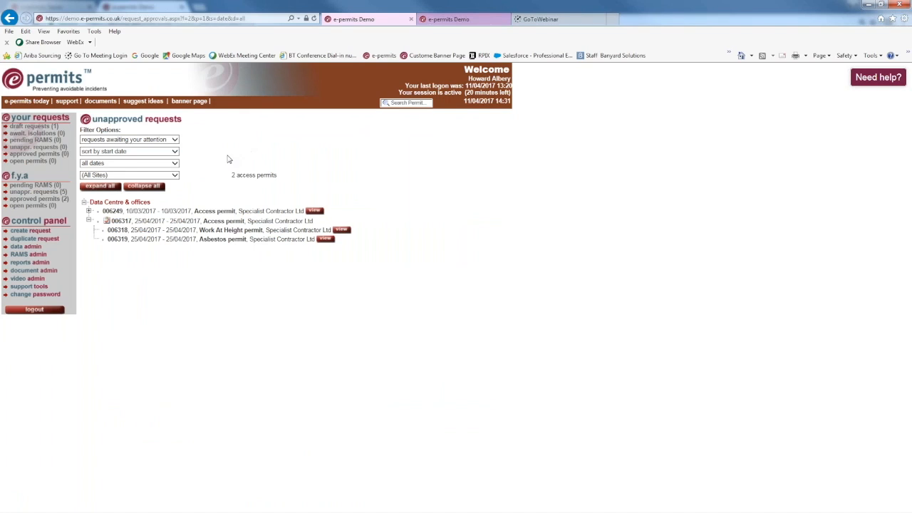
Open work at height permit 006318 and approve it with the approver's password.
click(342, 229)
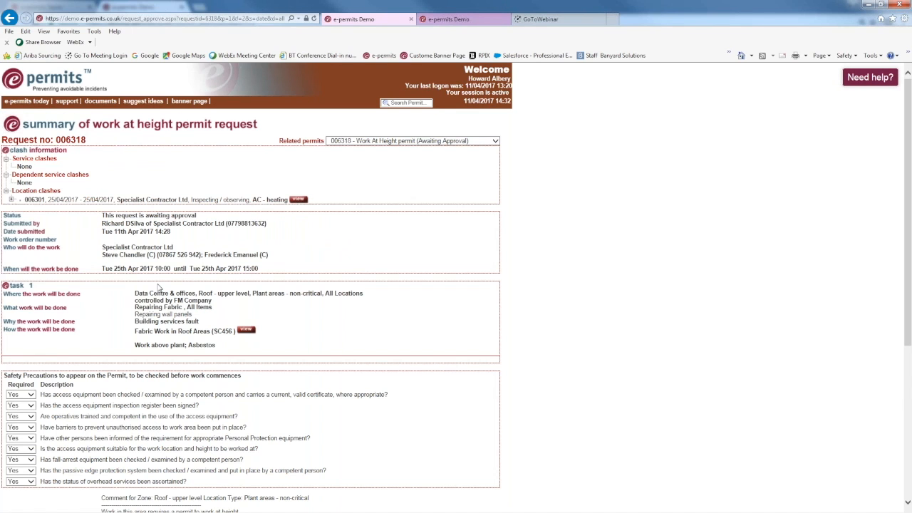
scroll(158, 287, down, 4)
click(138, 488)
text(••••••••••)
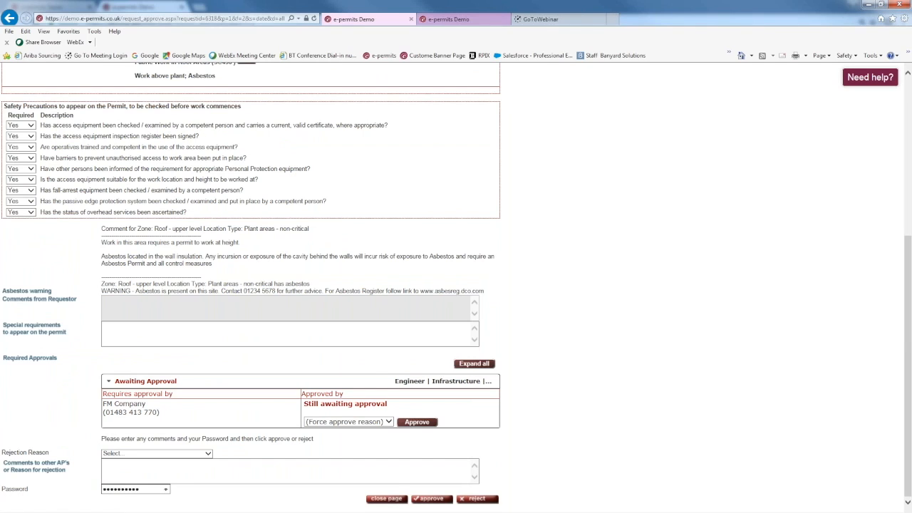
click(431, 498)
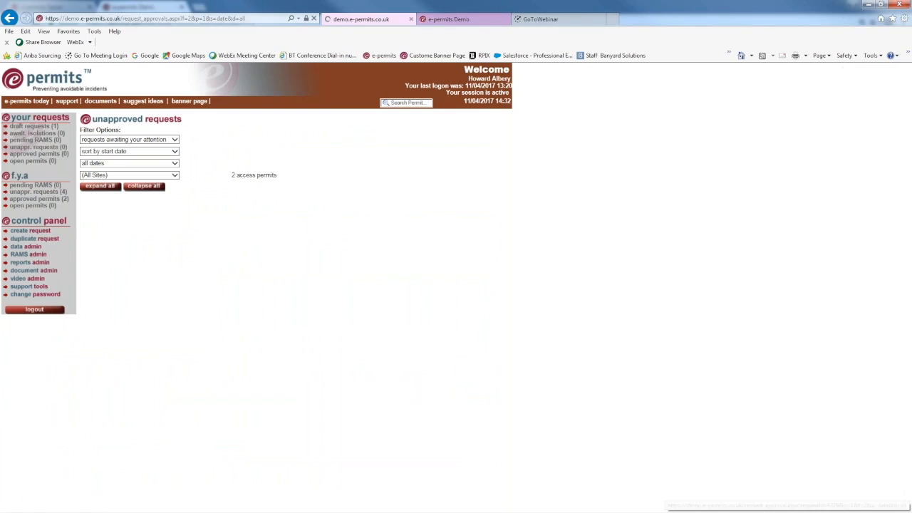
click(328, 241)
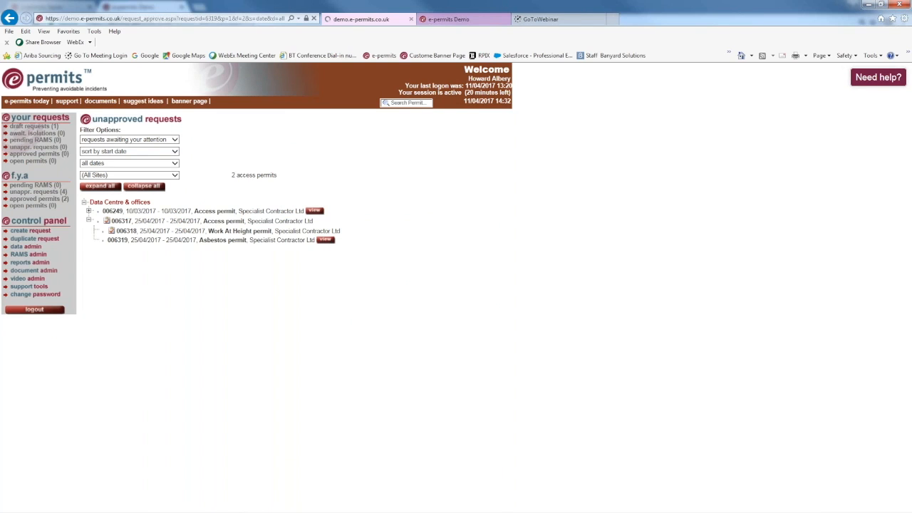
Review asbestos permit 006319's details and approve it with the approver's password.
scroll(328, 240, down, 3)
scroll(26, 383, down, 3)
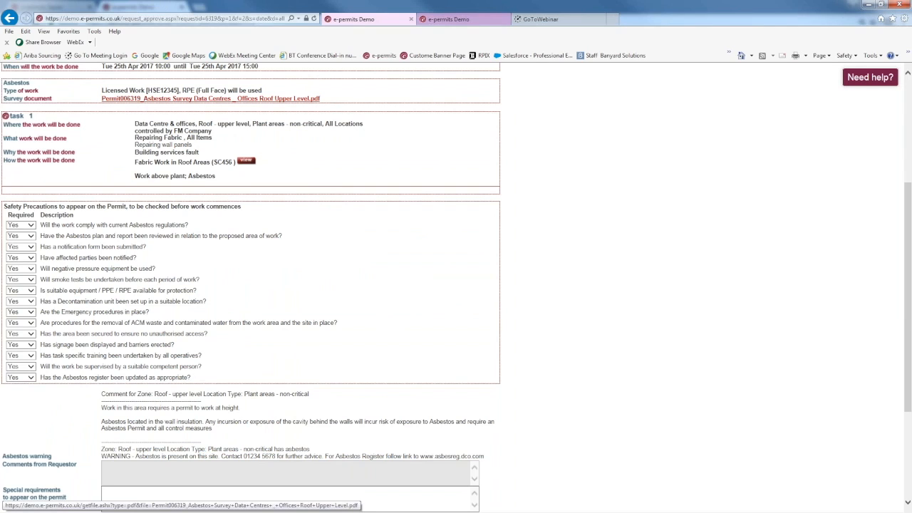
scroll(107, 140, up, 3)
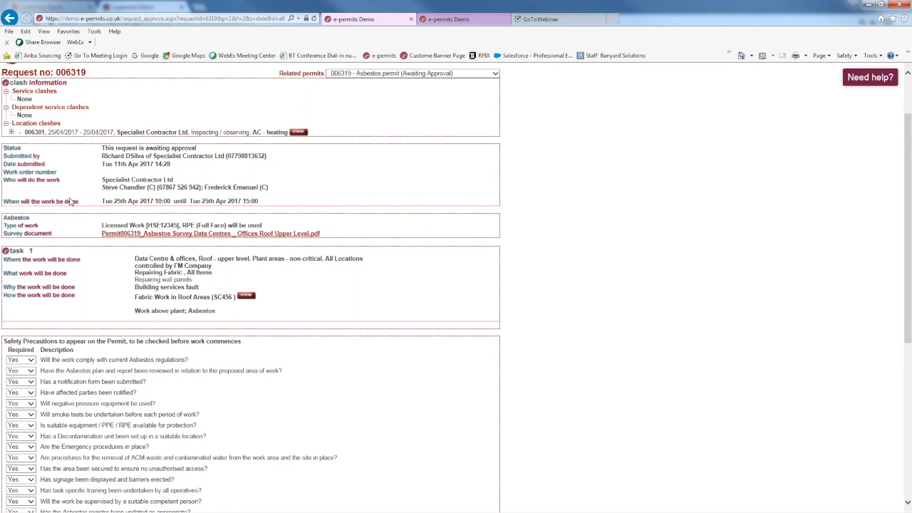
scroll(129, 242, down, 2)
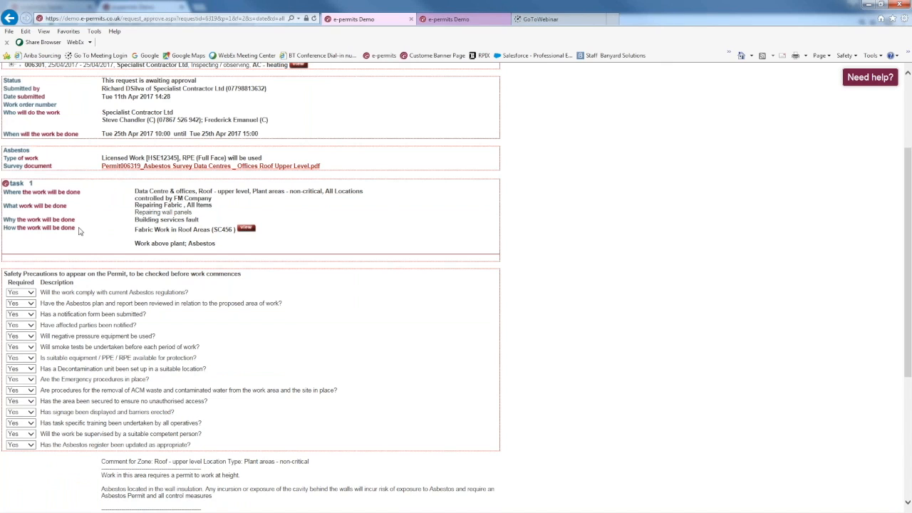
scroll(80, 231, down, 2)
scroll(249, 285, down, 3)
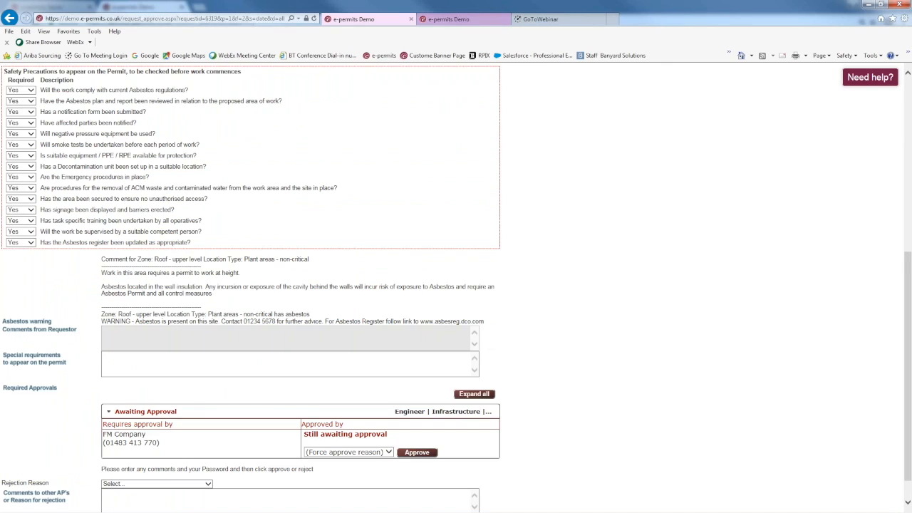
click(125, 487)
text(••••••••••)
click(432, 498)
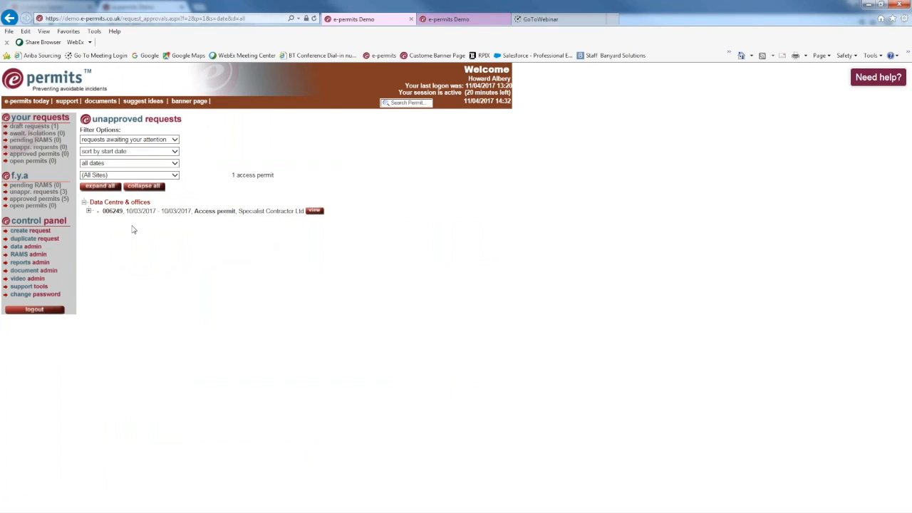
Show approved permits, expand 006317, and open its permit generation summary page.
click(24, 200)
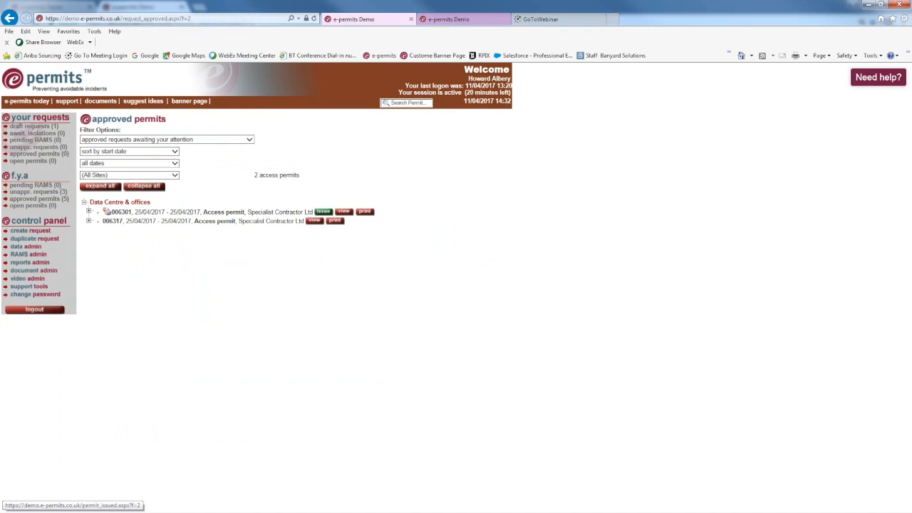
click(88, 220)
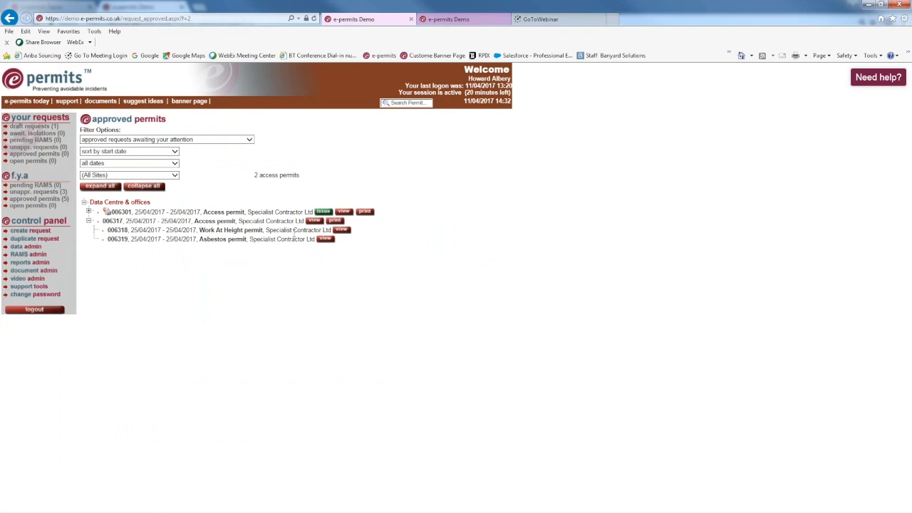
click(313, 222)
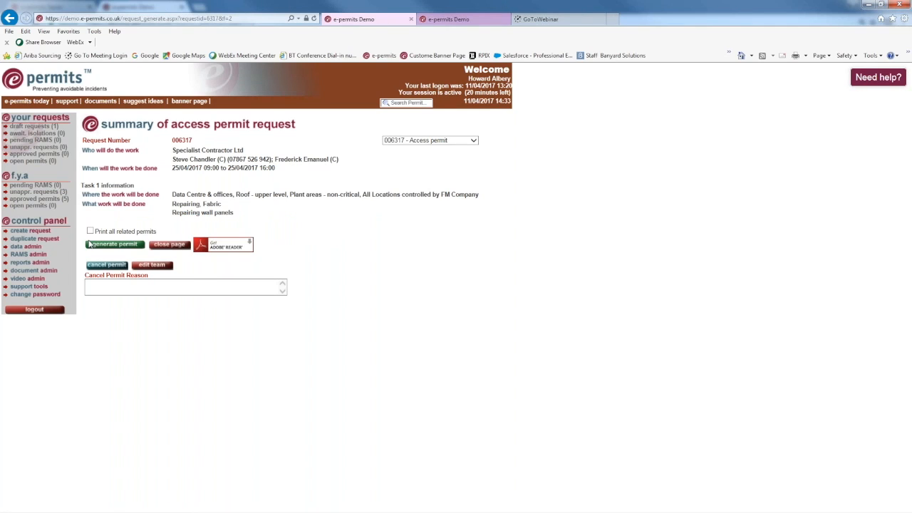
Generate permit 006317 with 'Print all related permits' ticked, then return to the approved permits list.
click(91, 232)
click(108, 246)
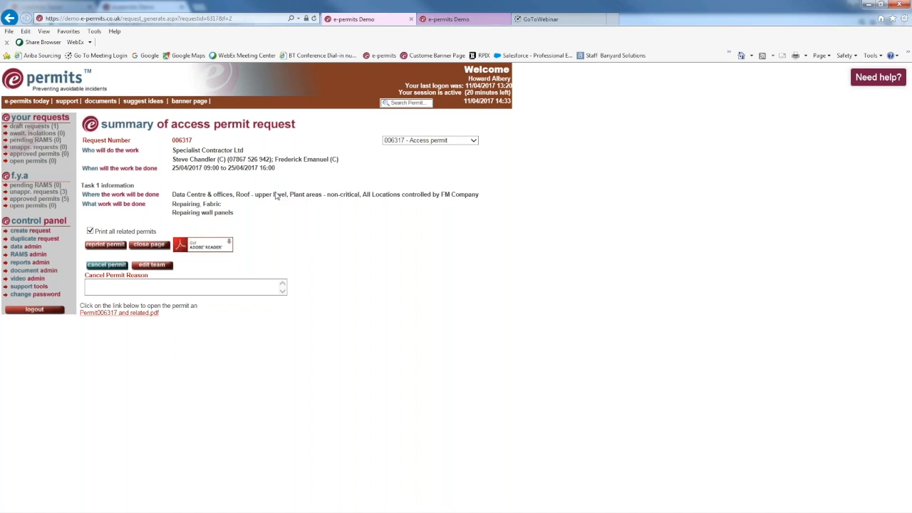
click(26, 199)
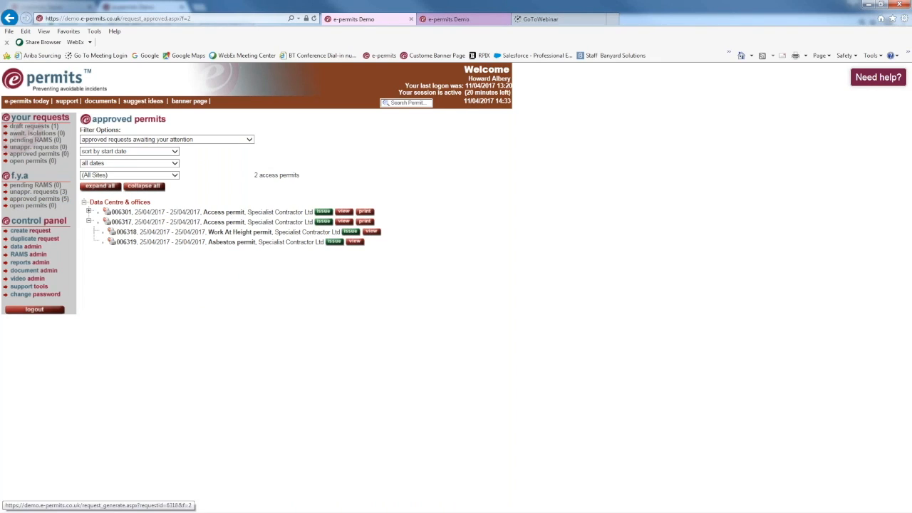
Print permit 006317 and open the downloaded Permit006317 PDF in Acrobat Reader.
click(365, 223)
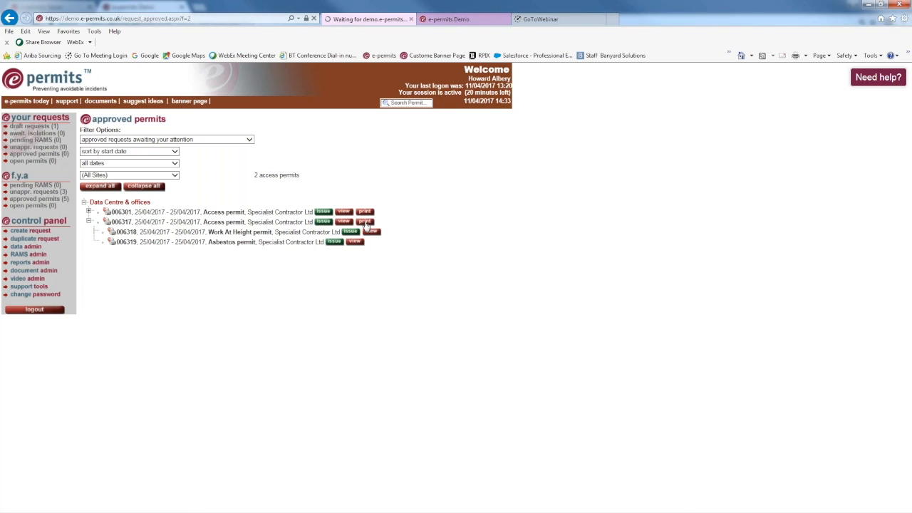
click(574, 501)
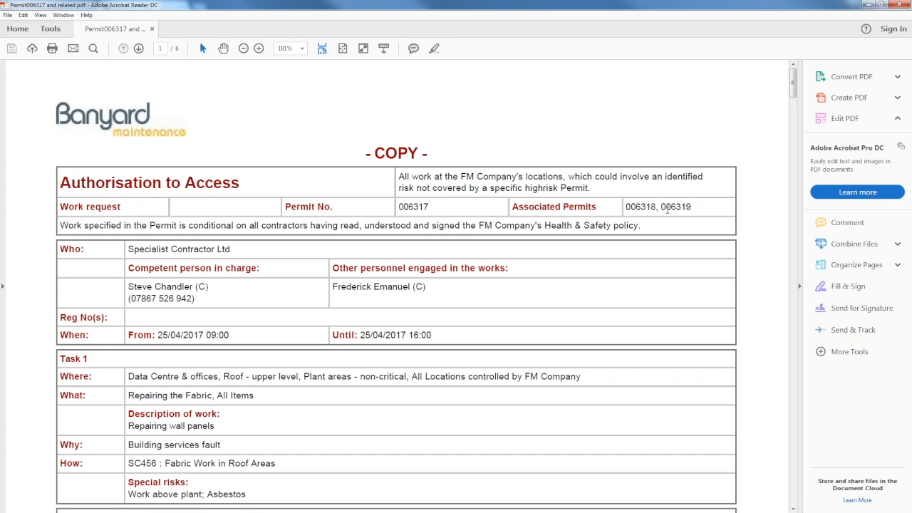
Scroll through the Permit006317 PDF to the page 6 contractor review table, then close Acrobat Reader.
scroll(103, 211, down, 3)
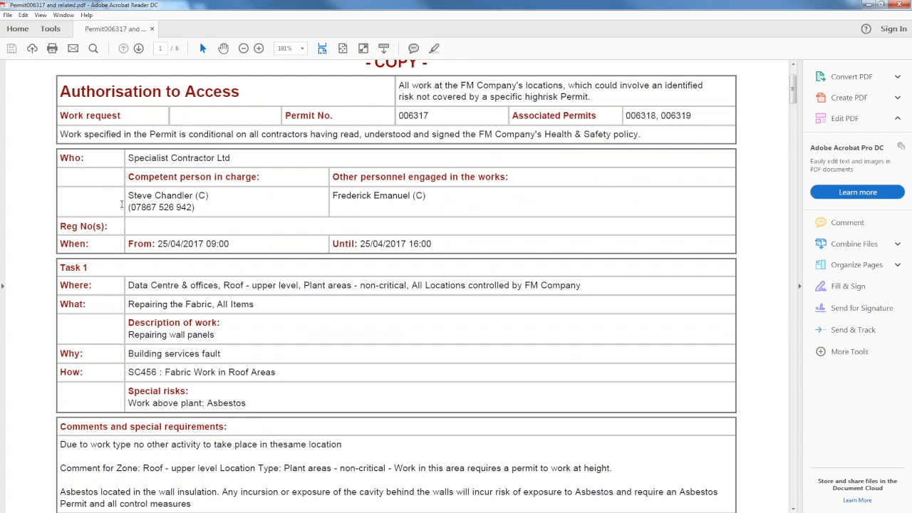
scroll(121, 204, down, 3)
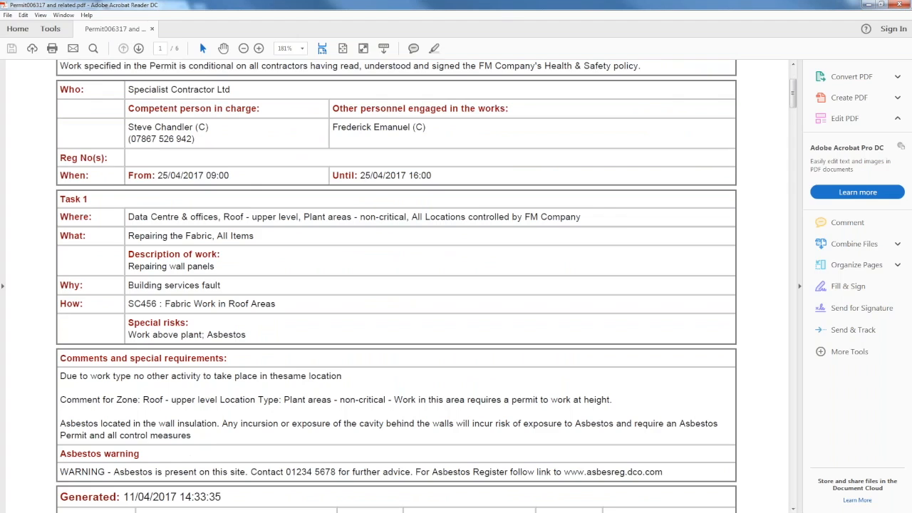
scroll(40, 429, down, 2)
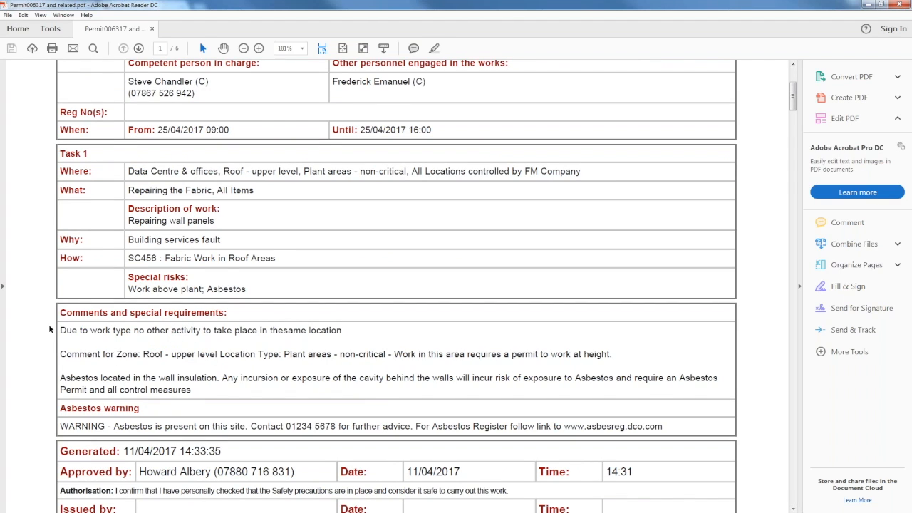
scroll(50, 327, down, 2)
scroll(396, 285, down, 2)
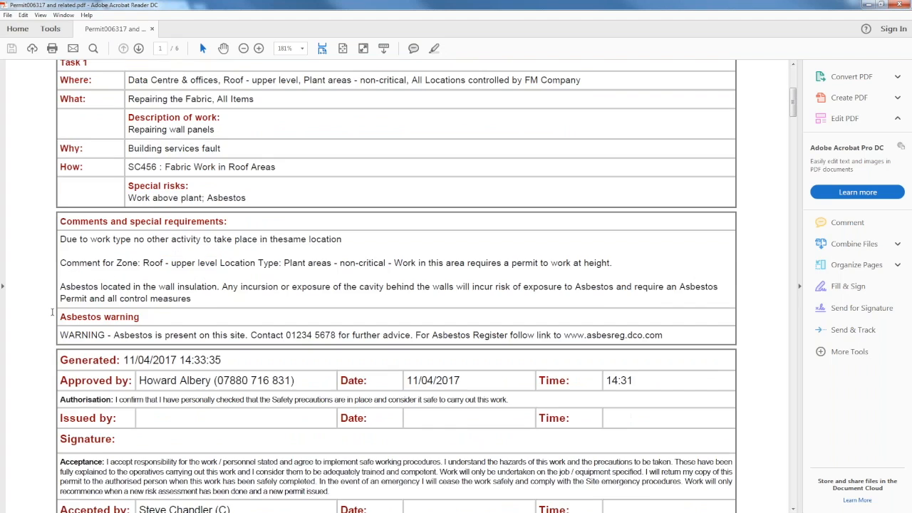
scroll(396, 284, down, 3)
scroll(396, 285, down, 5)
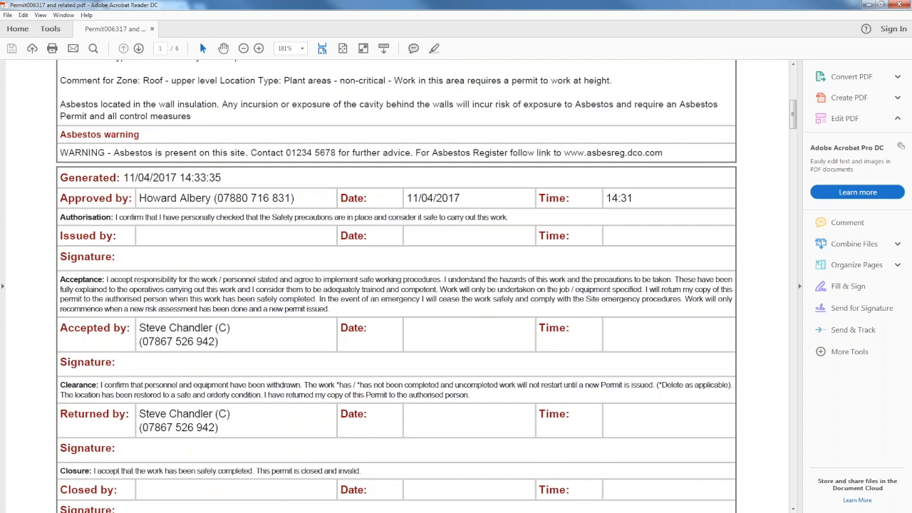
scroll(50, 309, down, 20)
scroll(396, 285, down, 8)
scroll(396, 285, down, 6)
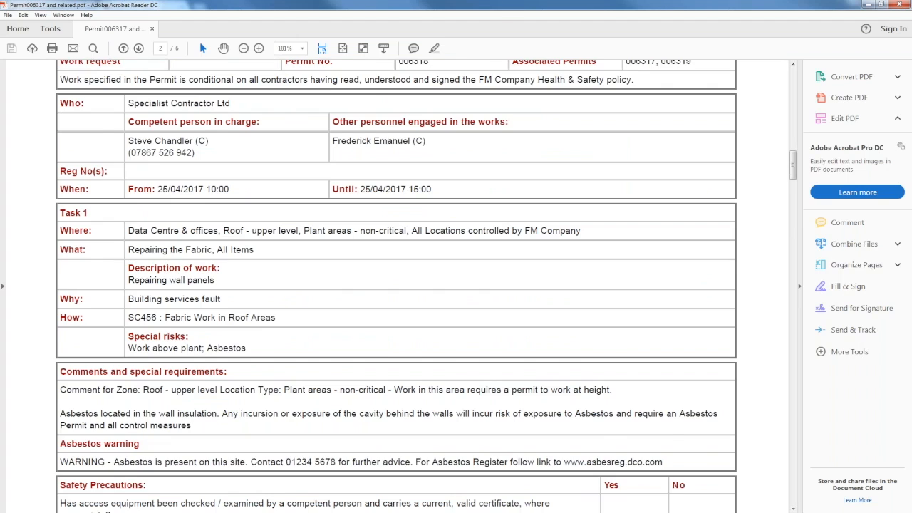
scroll(396, 285, down, 8)
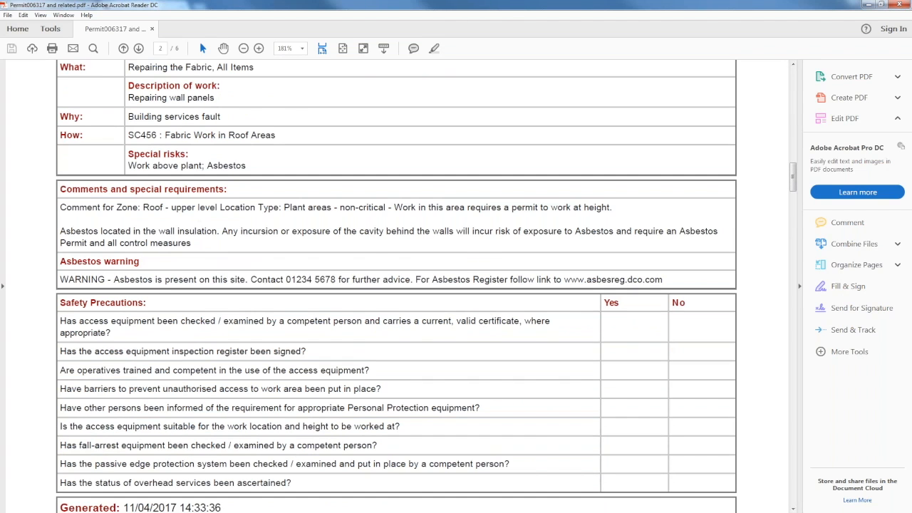
scroll(396, 285, down, 9)
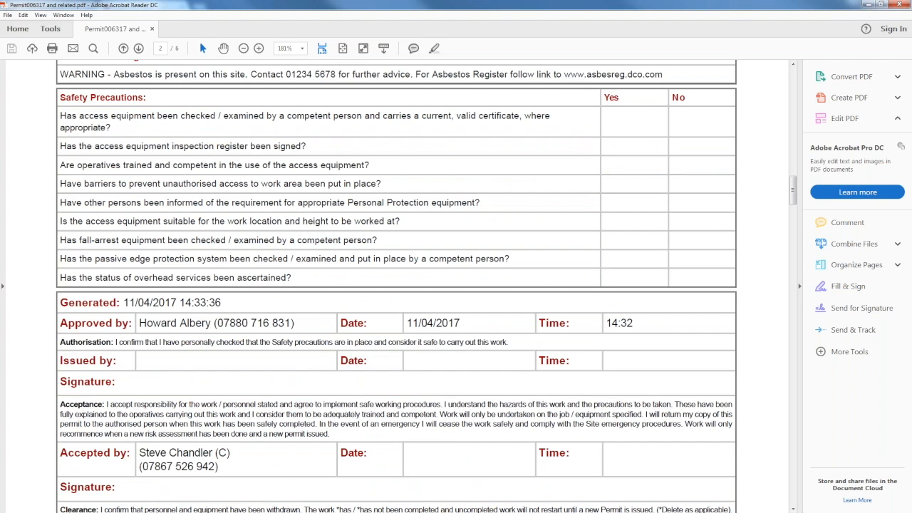
scroll(55, 295, down, 20)
scroll(56, 296, down, 12)
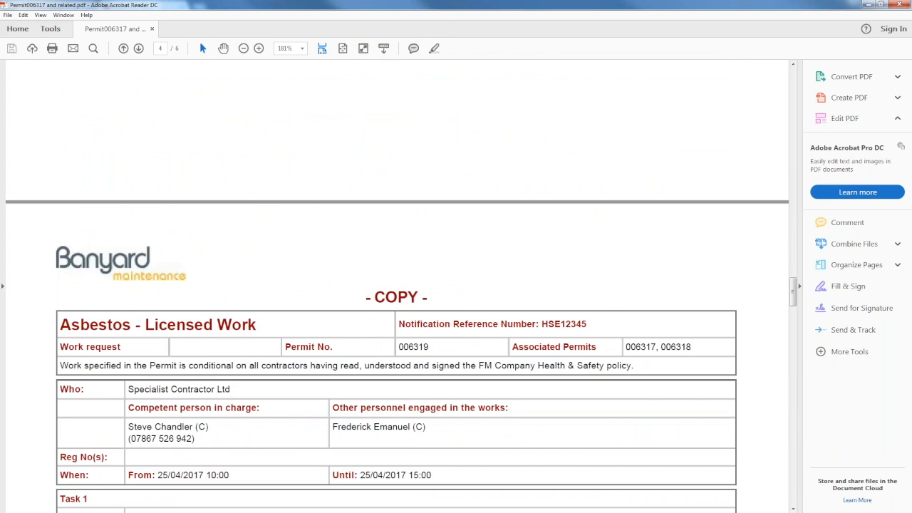
scroll(508, 105, down, 9)
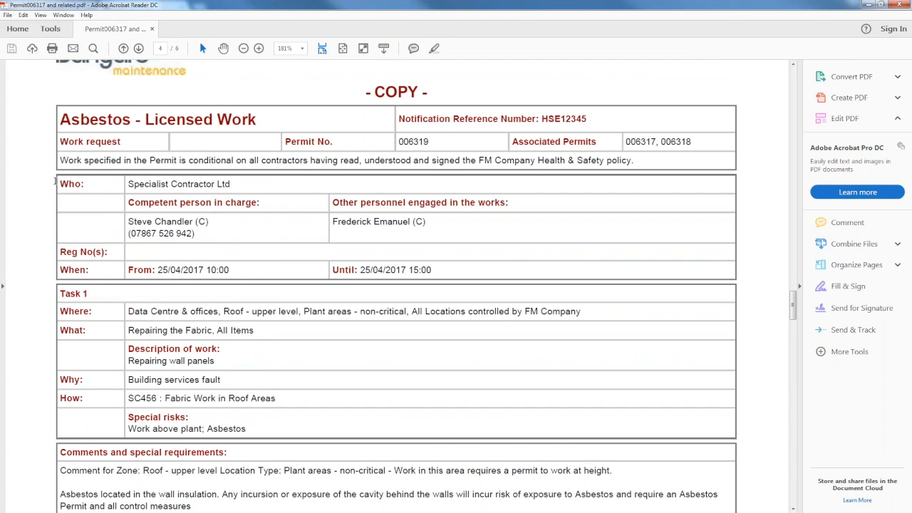
scroll(54, 181, down, 8)
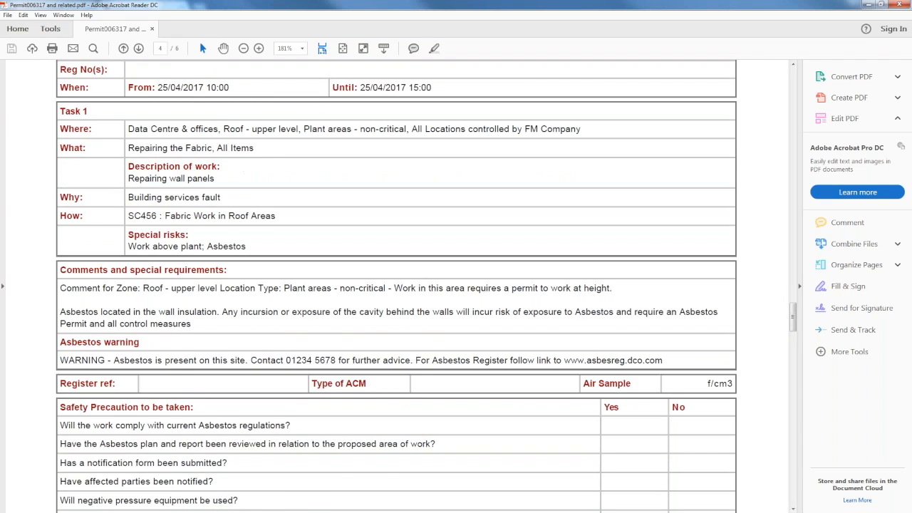
scroll(691, 273, down, 10)
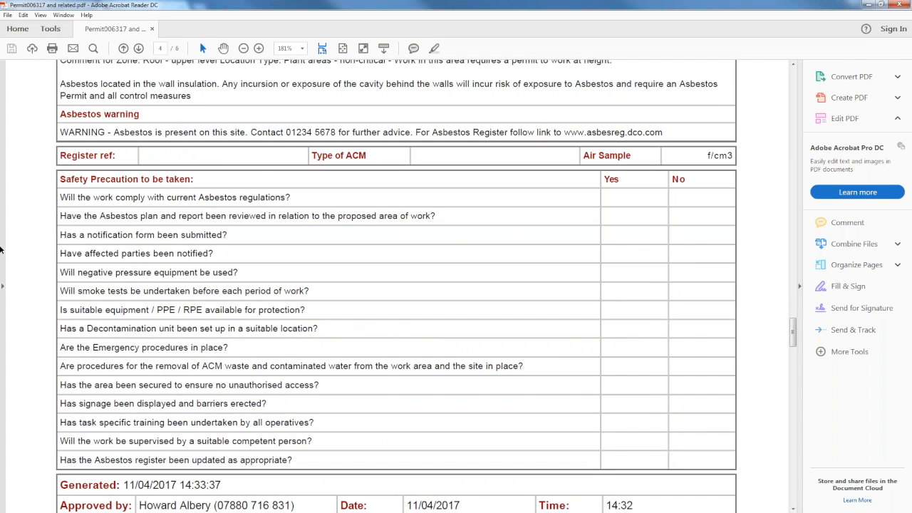
scroll(35, 233, down, 4)
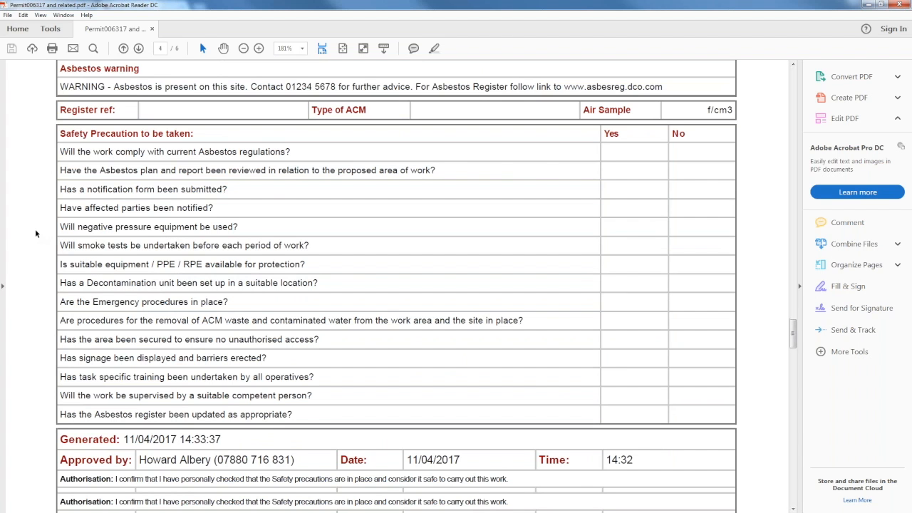
scroll(35, 229, down, 20)
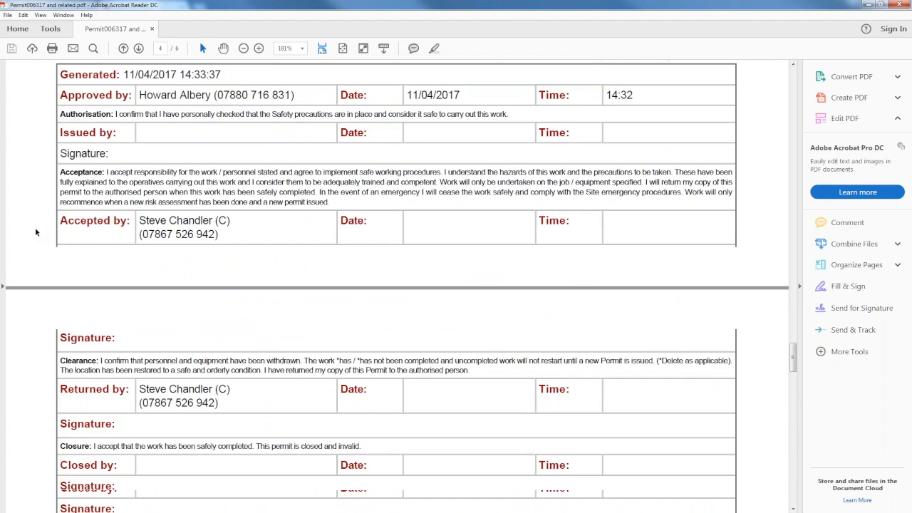
scroll(39, 227, down, 9)
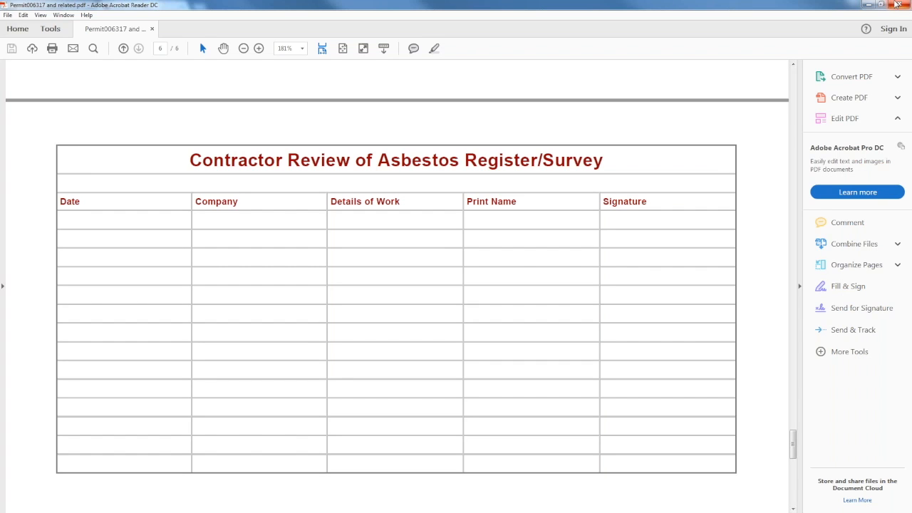
click(897, 5)
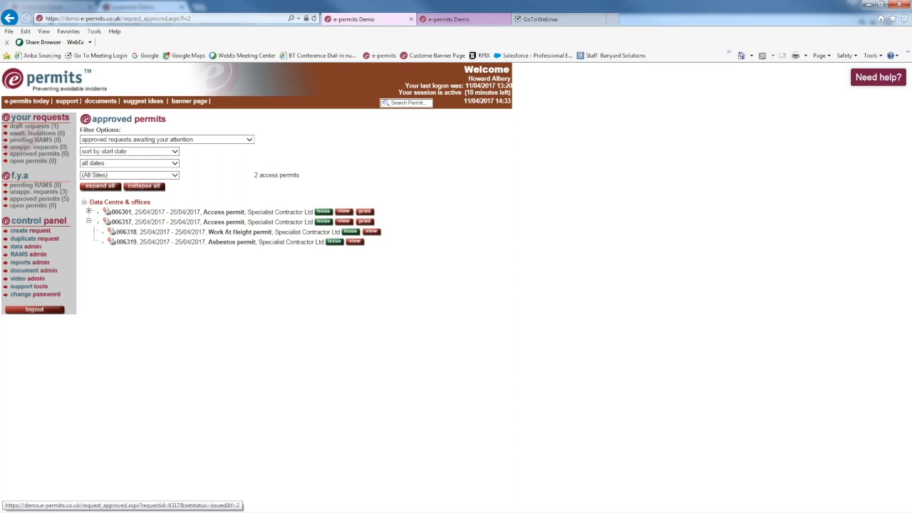
Issue permits 006317, Work At Height 006318 and Asbestos 006319, then view open permits.
click(323, 221)
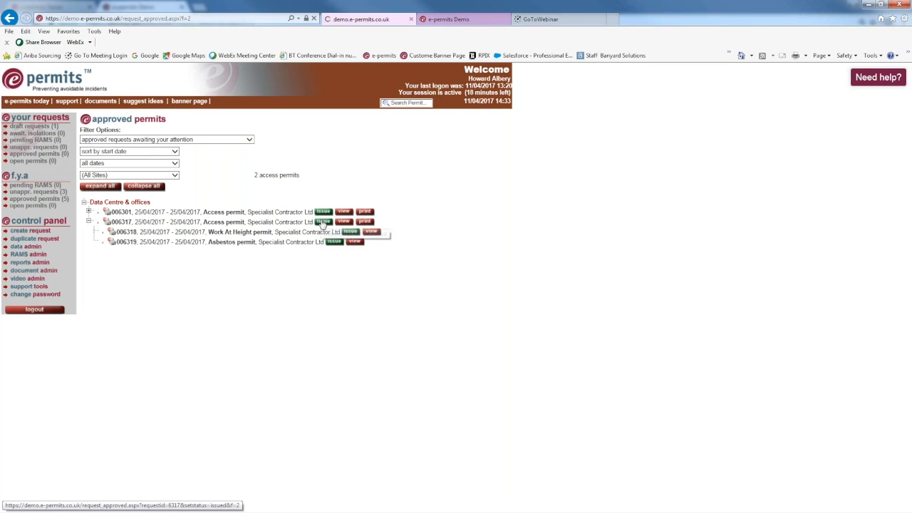
click(350, 231)
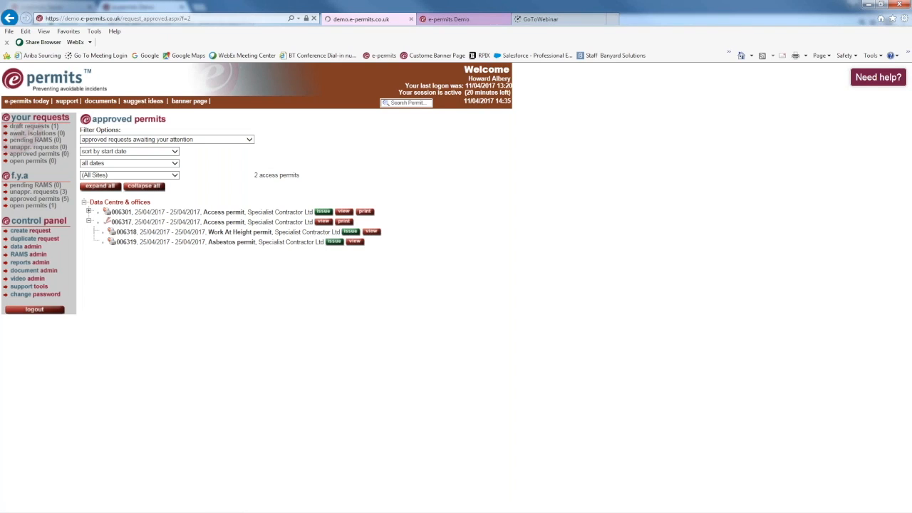
click(333, 242)
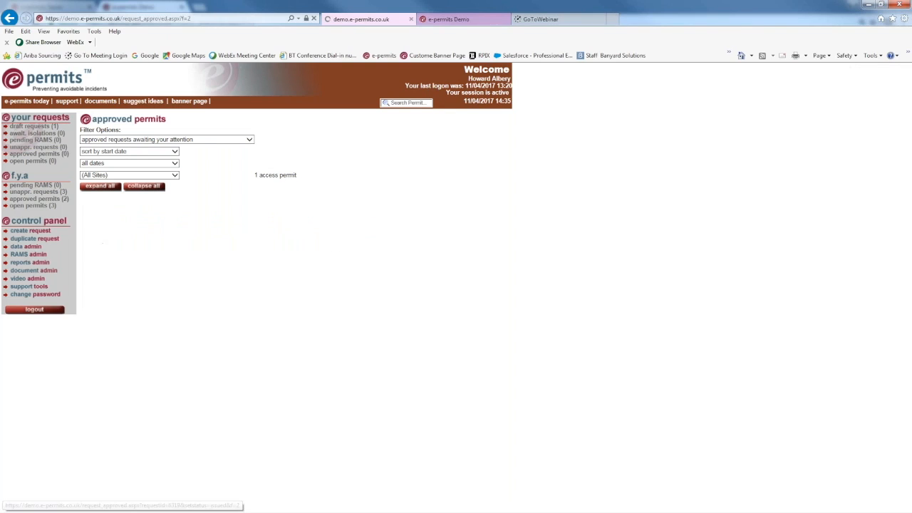
click(22, 205)
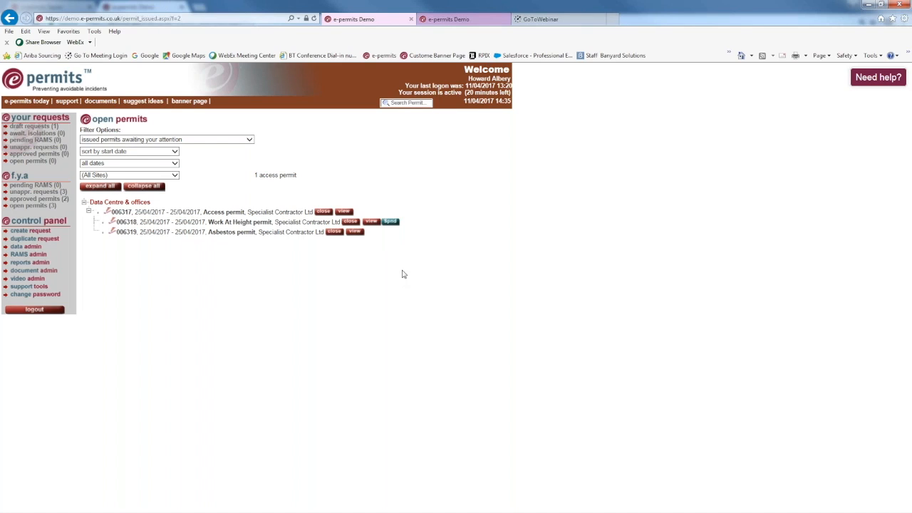
Start closing 006317: work done safely No, severity Medium, working outside scope Yes.
click(323, 212)
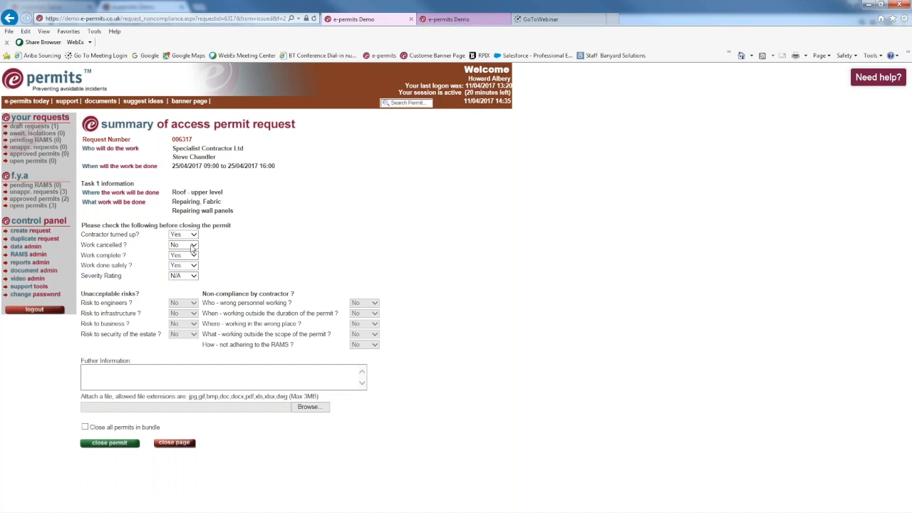
click(194, 266)
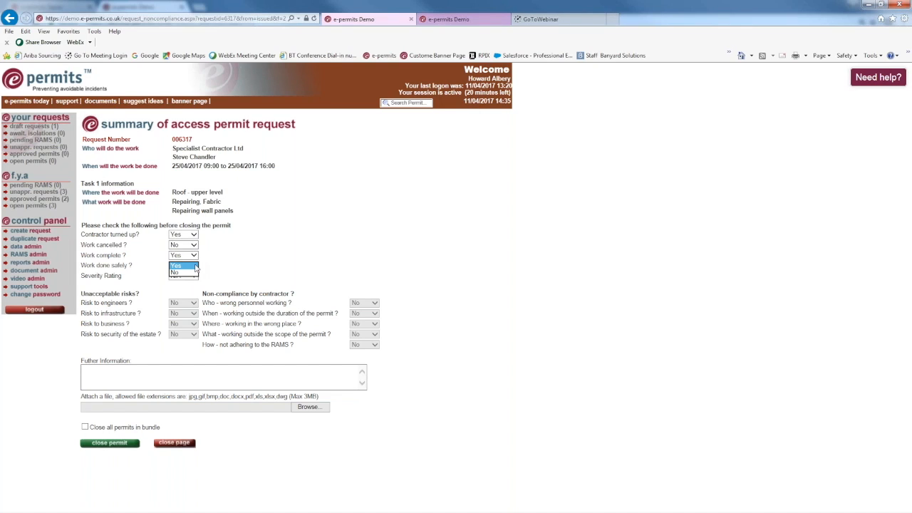
click(177, 272)
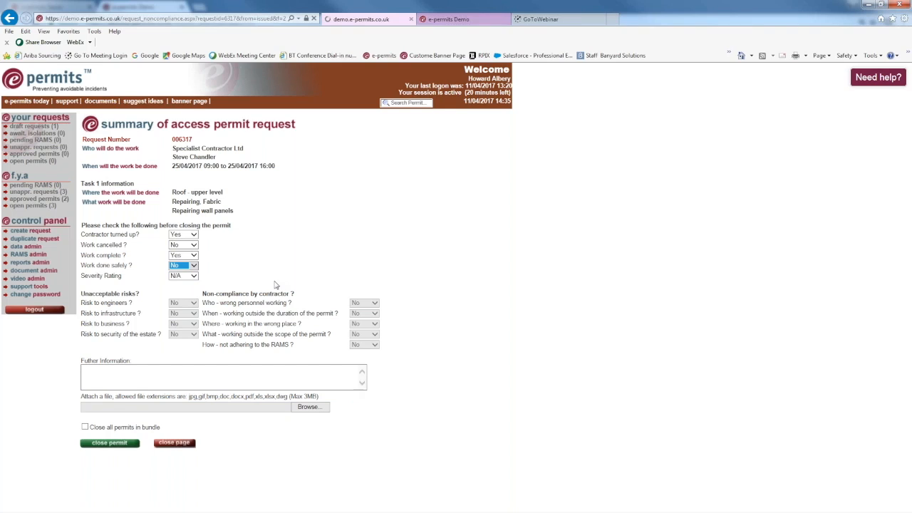
click(197, 278)
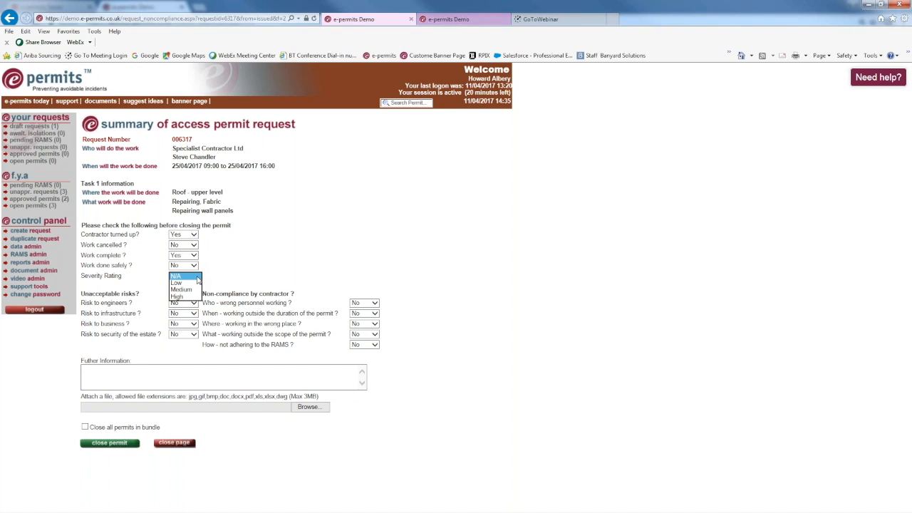
click(190, 290)
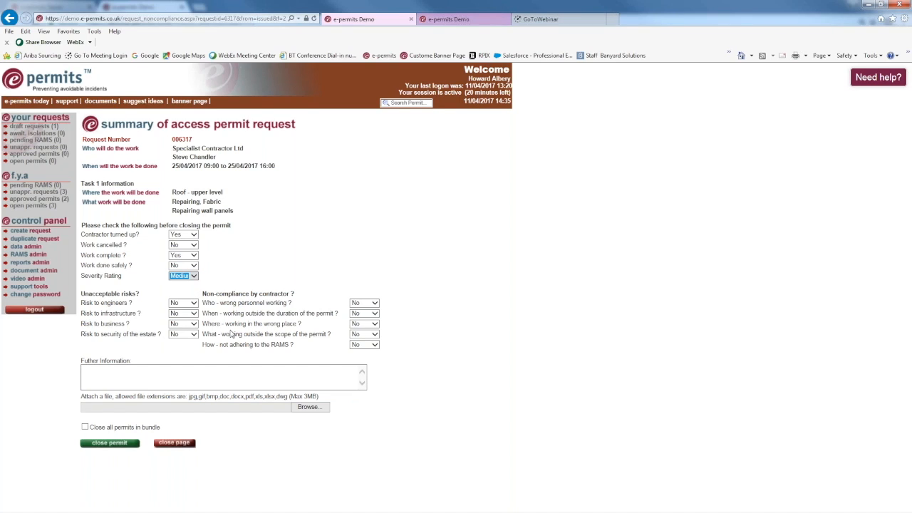
click(375, 334)
click(372, 331)
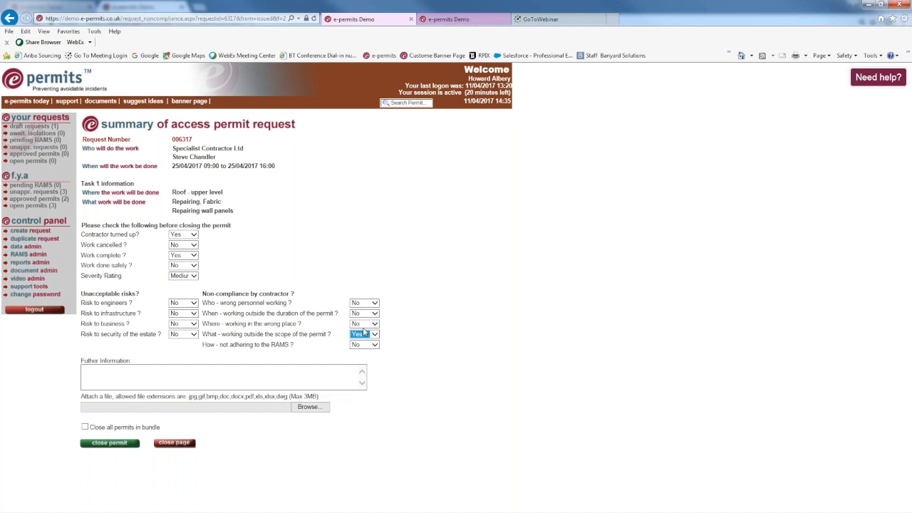
Enter 'left the electric cover off' as the further information, replacing a mistyped entry.
click(143, 373)
text(teheys)
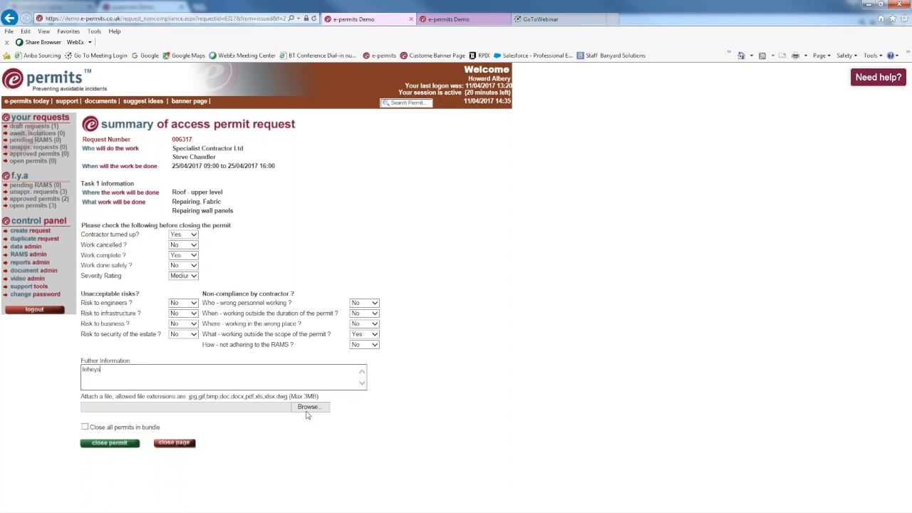
key(ctrl+a)
key(BackSpace)
text(left the electric cover off)
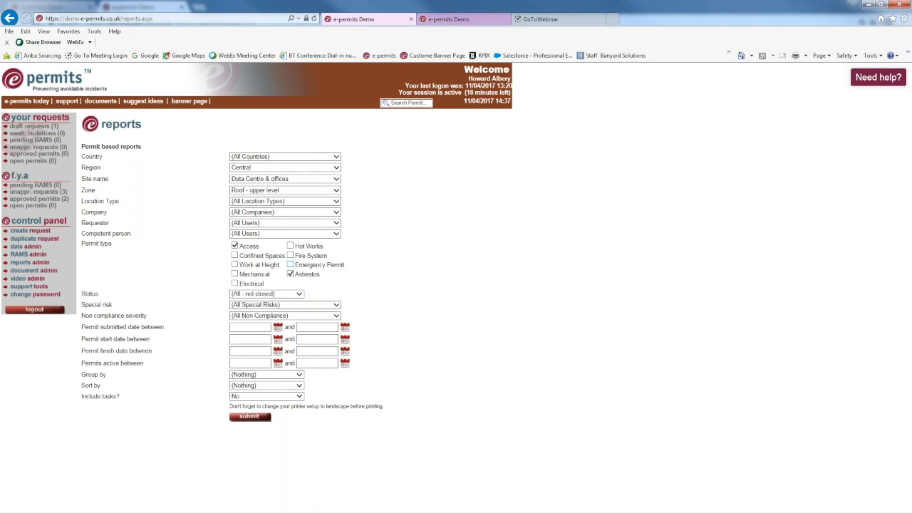
Bring the PowerPoint window onscreen, maximize it, and close the Animation Pane.
drag(911, 70, 663, 73)
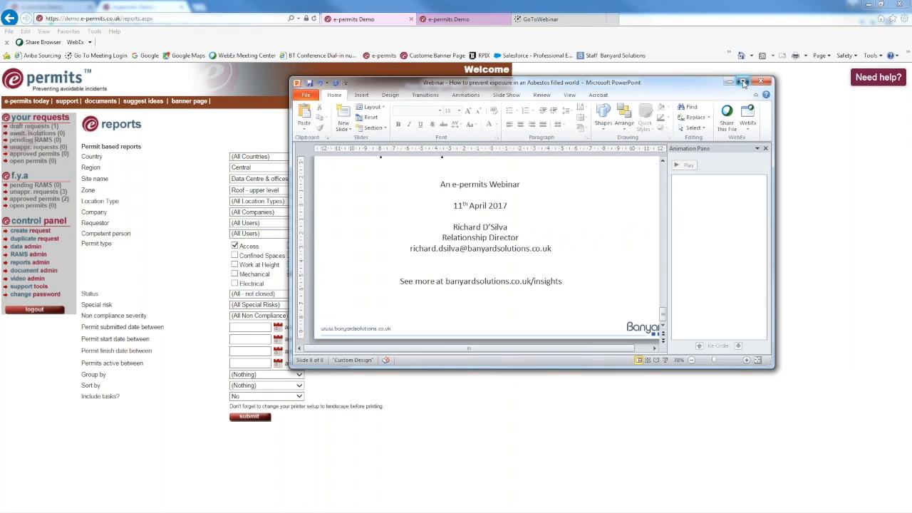
click(743, 83)
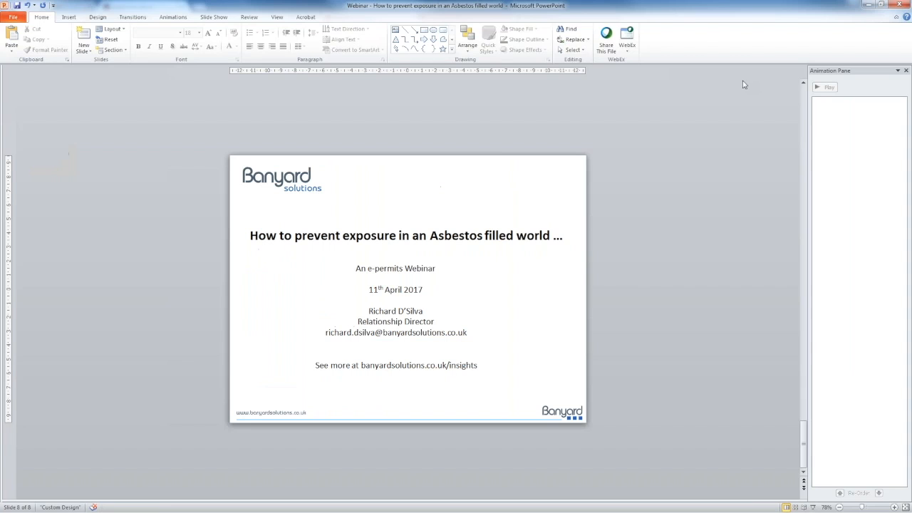
click(906, 70)
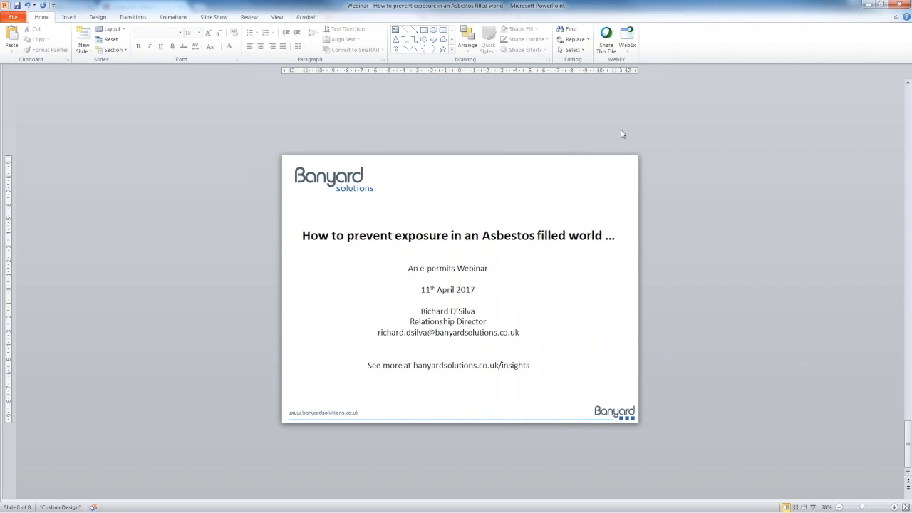